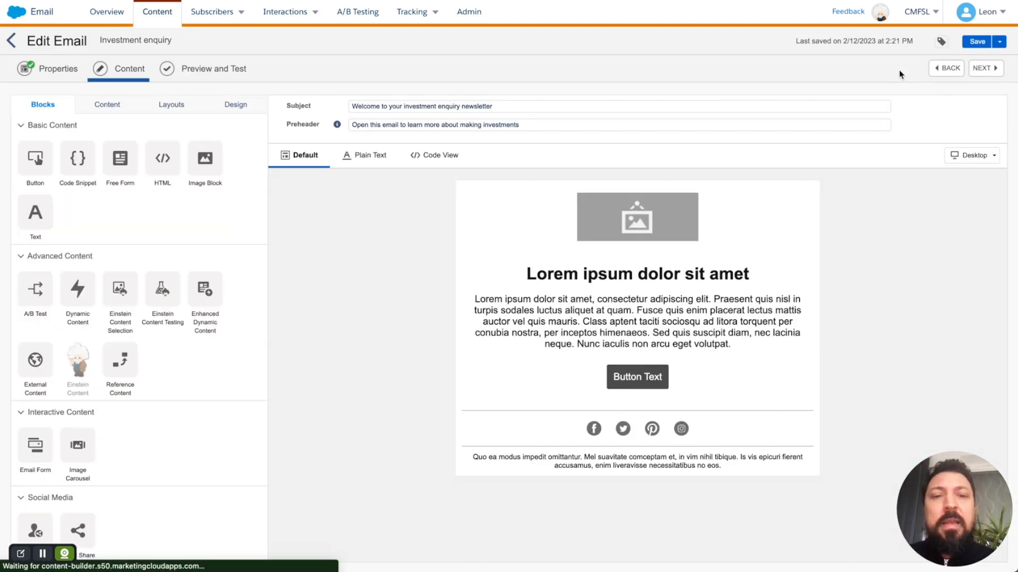
# Step: Replace the header image with finance_Banner_2.jpg and scale it to fit the width
pyautogui.click(672, 233)
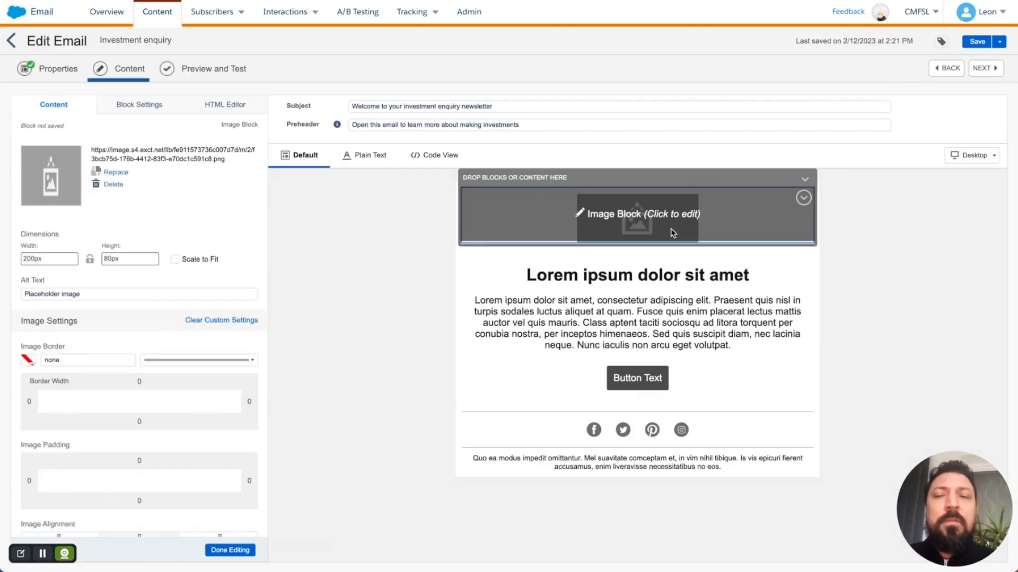
pyautogui.click(126, 172)
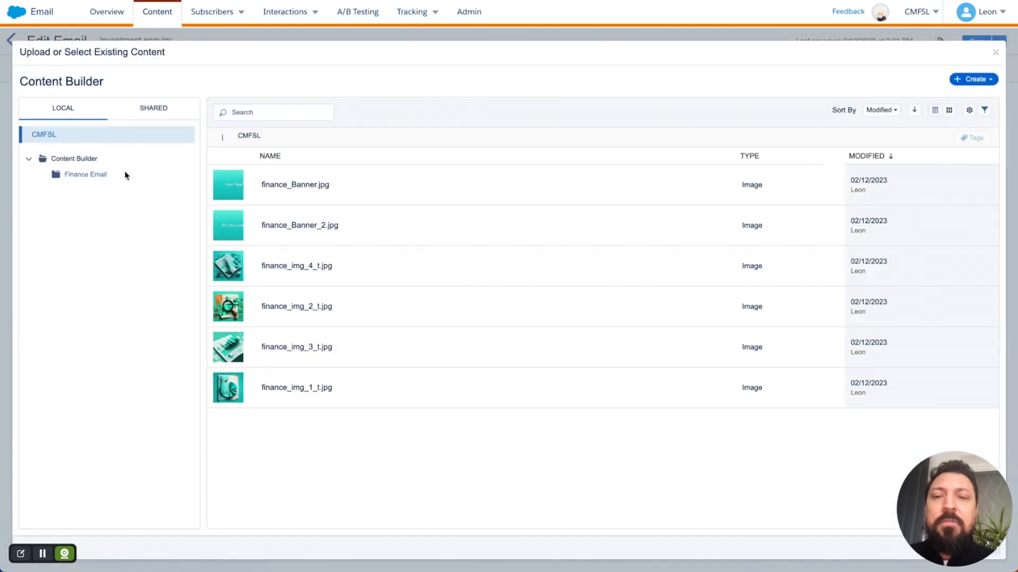
pyautogui.click(400, 226)
pyautogui.moveTo(940, 500); pyautogui.dragTo(939, 54)
pyautogui.click(985, 549)
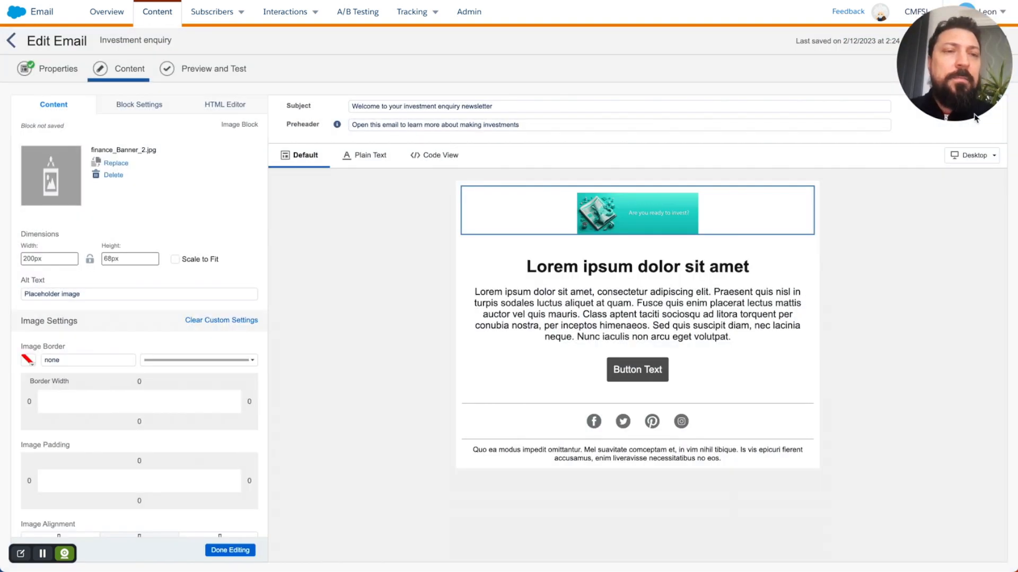
pyautogui.moveTo(974, 117); pyautogui.dragTo(970, 477)
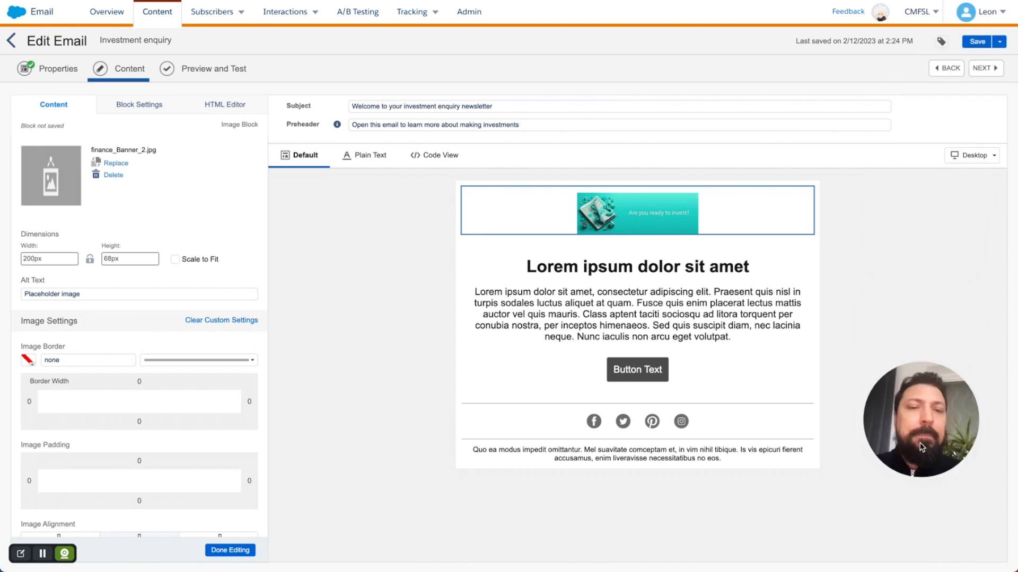
pyautogui.click(175, 261)
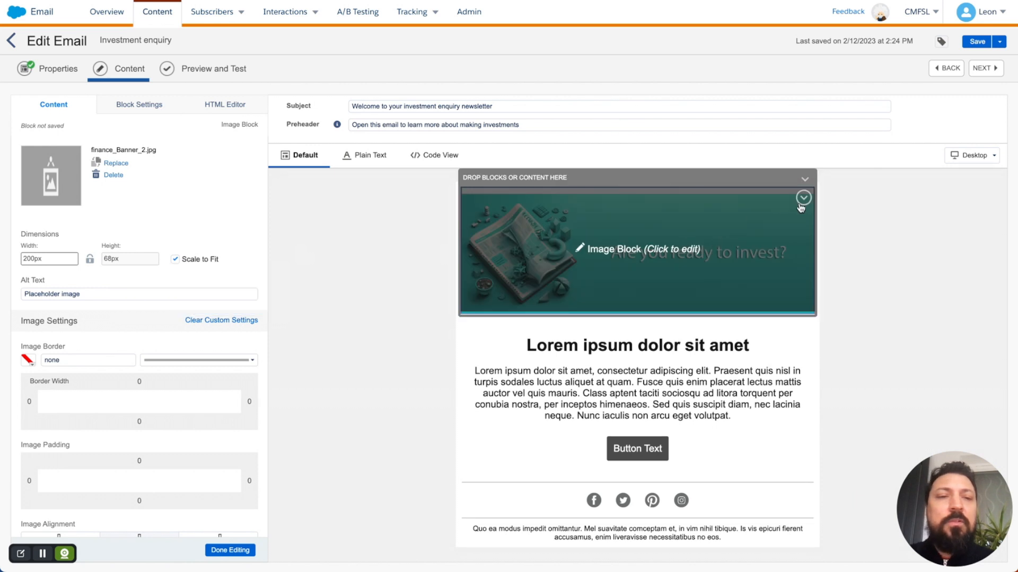
# Step: Set the banner block's padding to 0 and finish editing
pyautogui.click(804, 199)
pyautogui.click(789, 250)
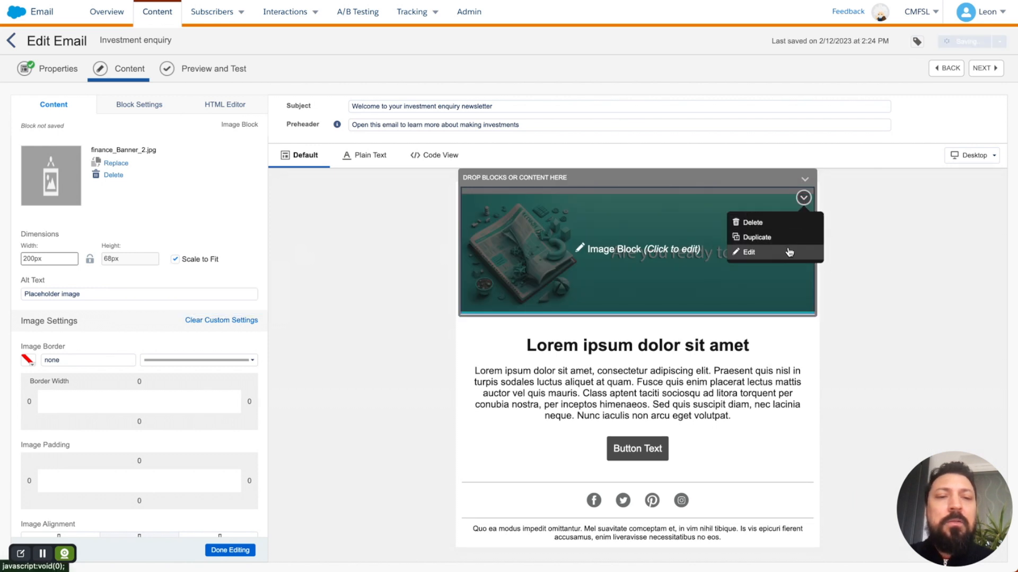
pyautogui.click(145, 112)
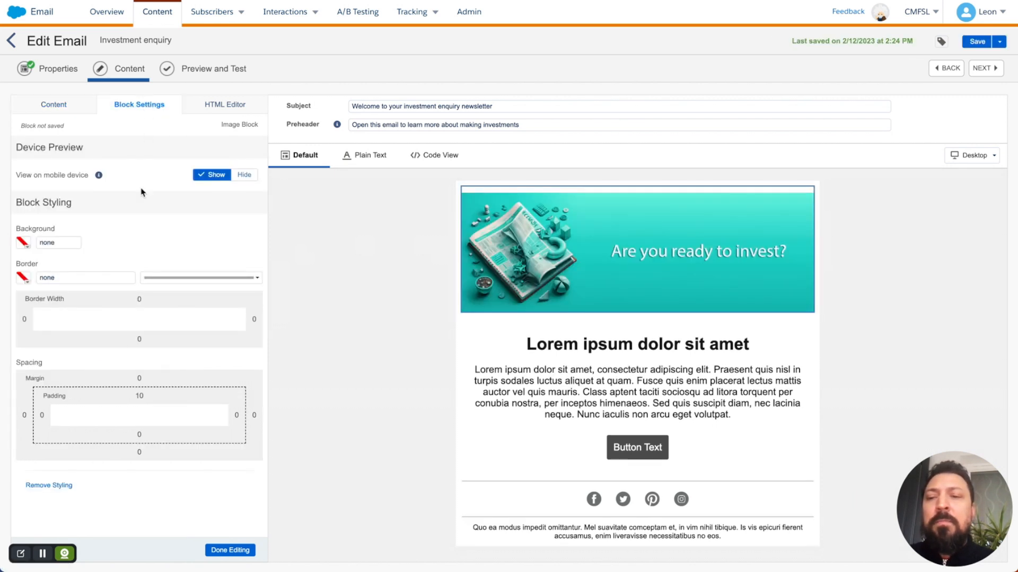
pyautogui.click(137, 396)
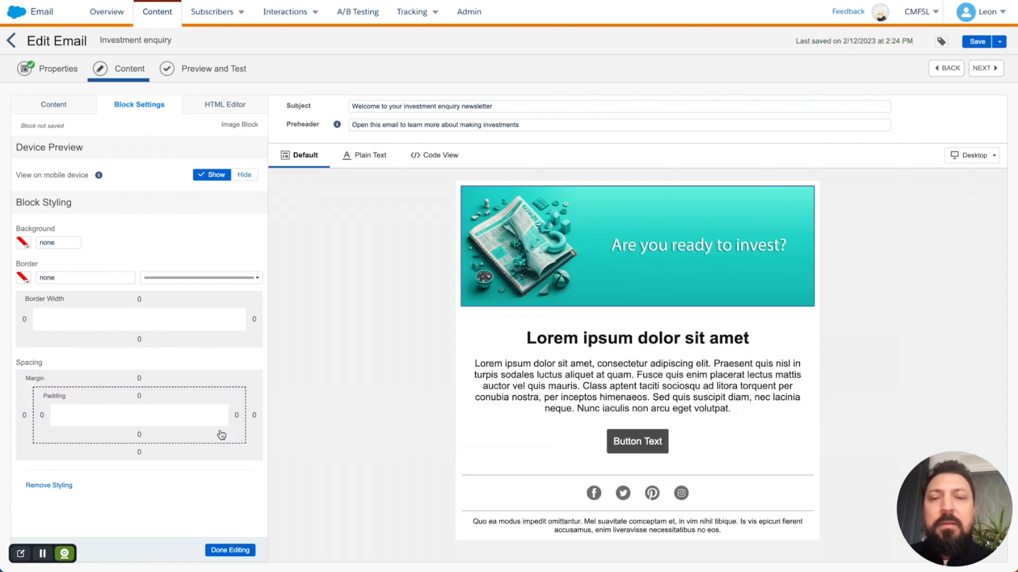
pyautogui.click(232, 550)
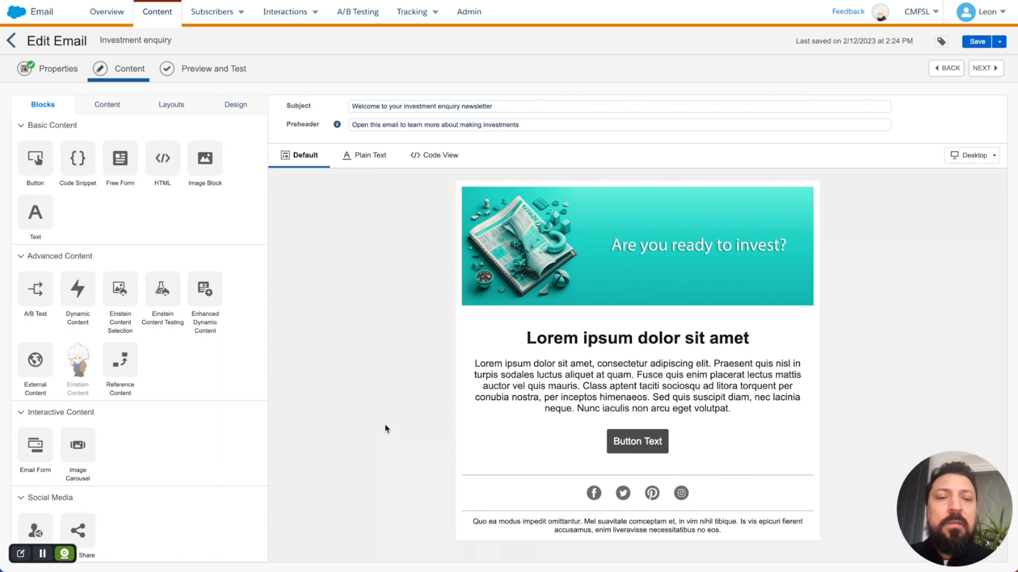
# Step: Replace the Lorem ipsum heading with the personalised %%FirstName%% 'new to investing?' hero header
pyautogui.click(571, 362)
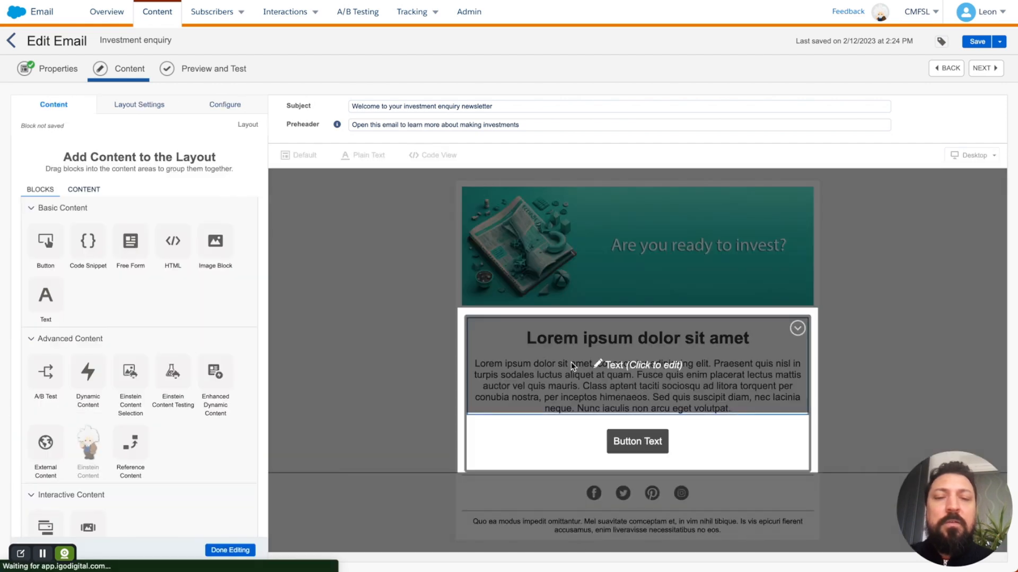
pyautogui.click(571, 361)
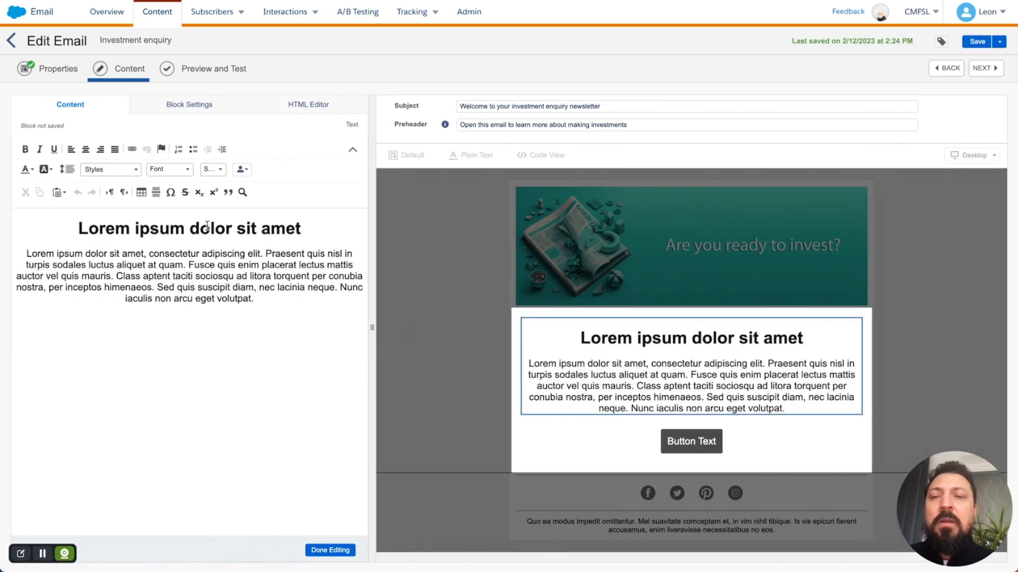
pyautogui.tripleClick(207, 226)
pyautogui.press('super+Tab')
pyautogui.press('super+Tab')
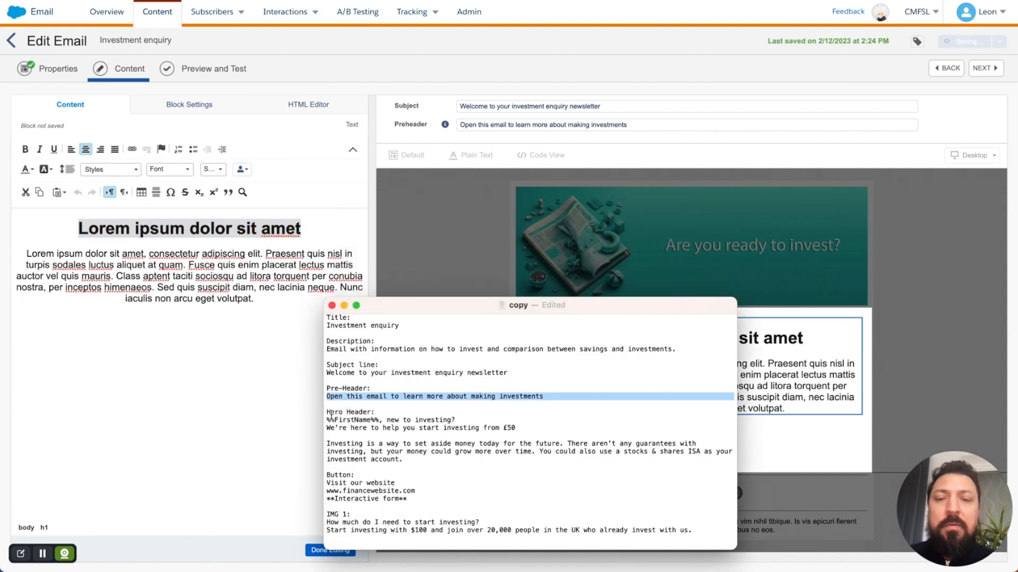
pyautogui.tripleClick(339, 420)
pyautogui.press('super+c')
pyautogui.press('super+Tab')
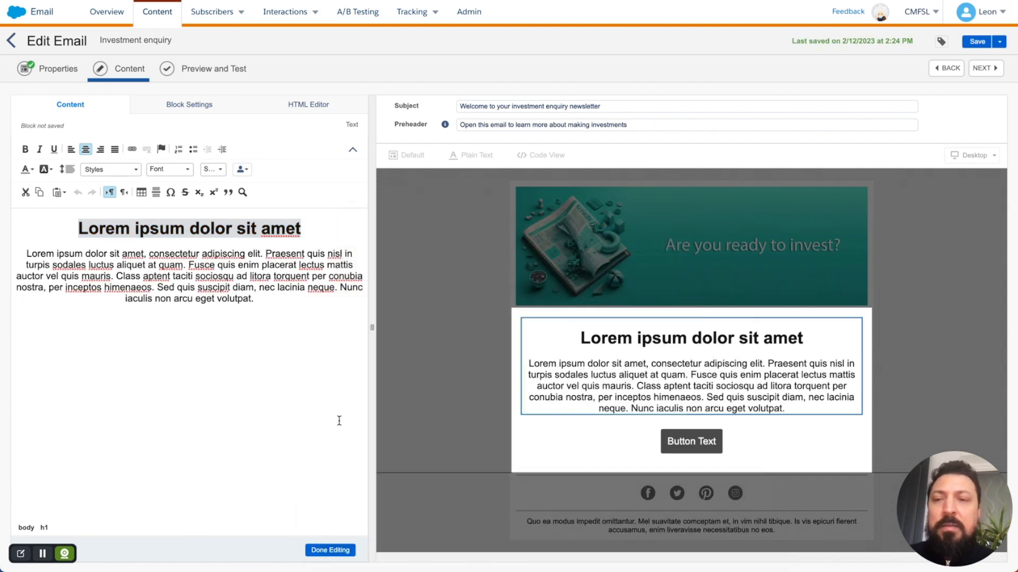
pyautogui.press('super+v')
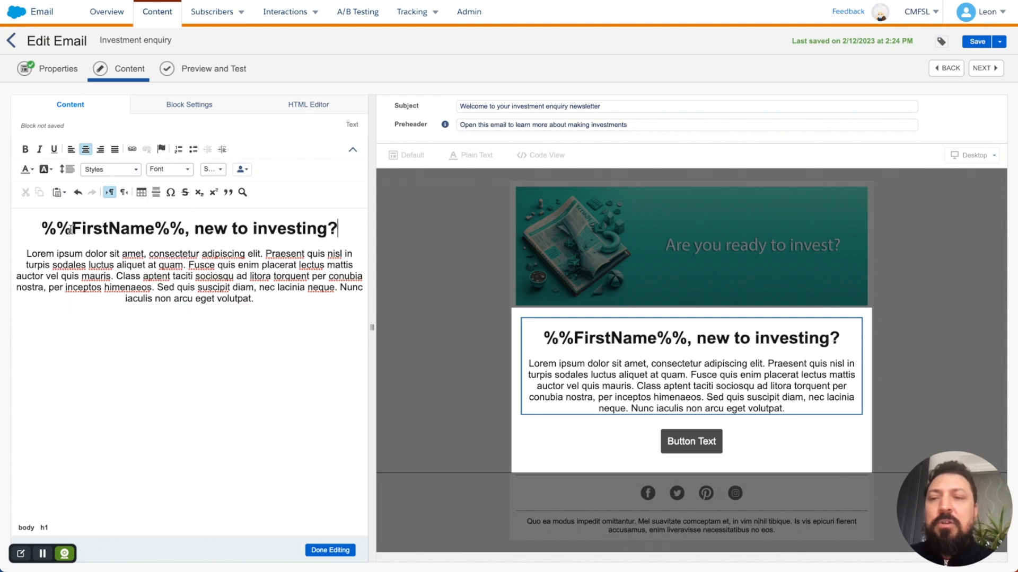
pyautogui.moveTo(44, 228); pyautogui.dragTo(183, 230)
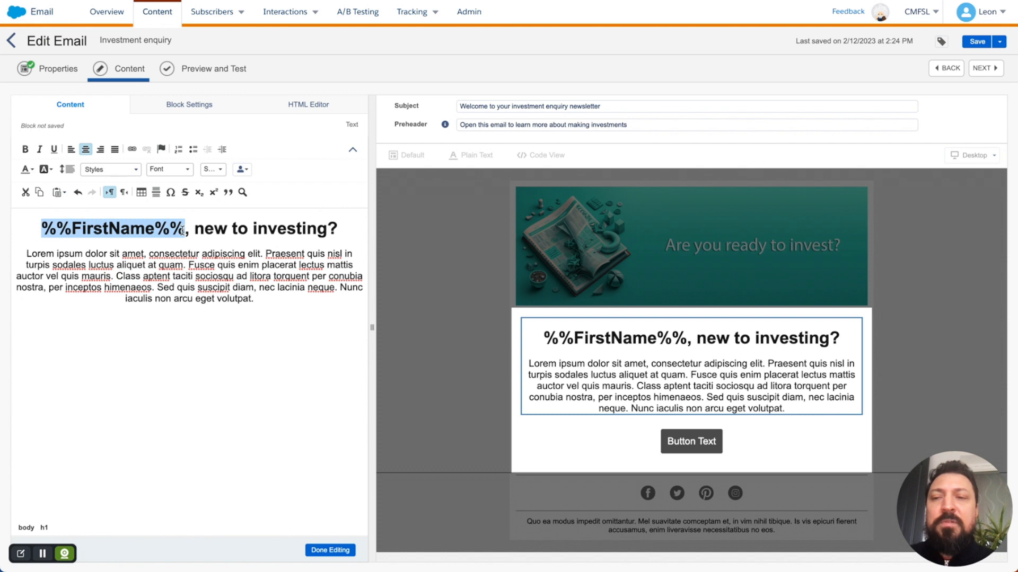
pyautogui.doubleClick(136, 231)
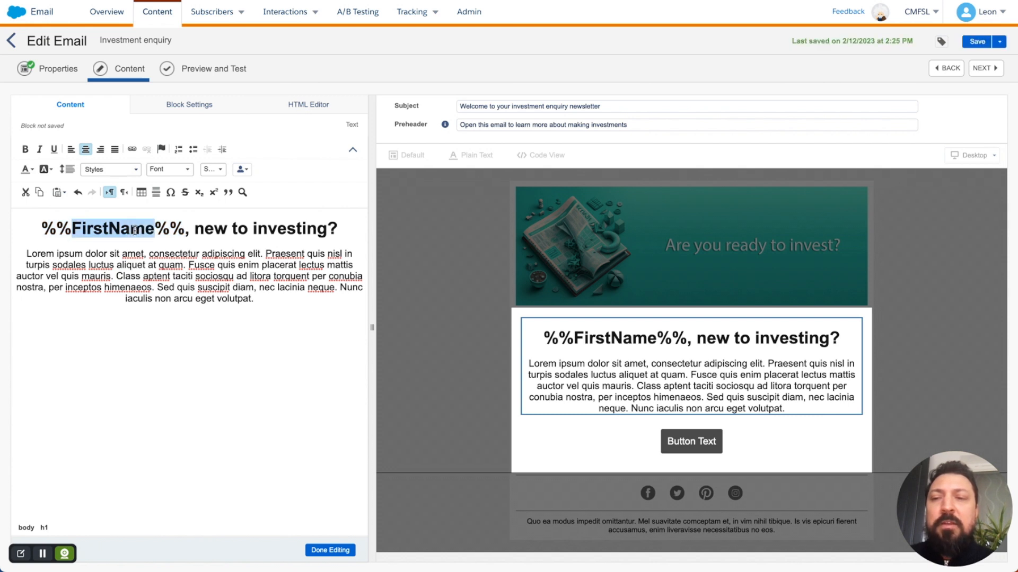
# Step: Replace the Lorem ipsum paragraph with the hero body copy about investing from £50
pyautogui.moveTo(24, 254); pyautogui.dragTo(270, 299)
pyautogui.press('super+Tab')
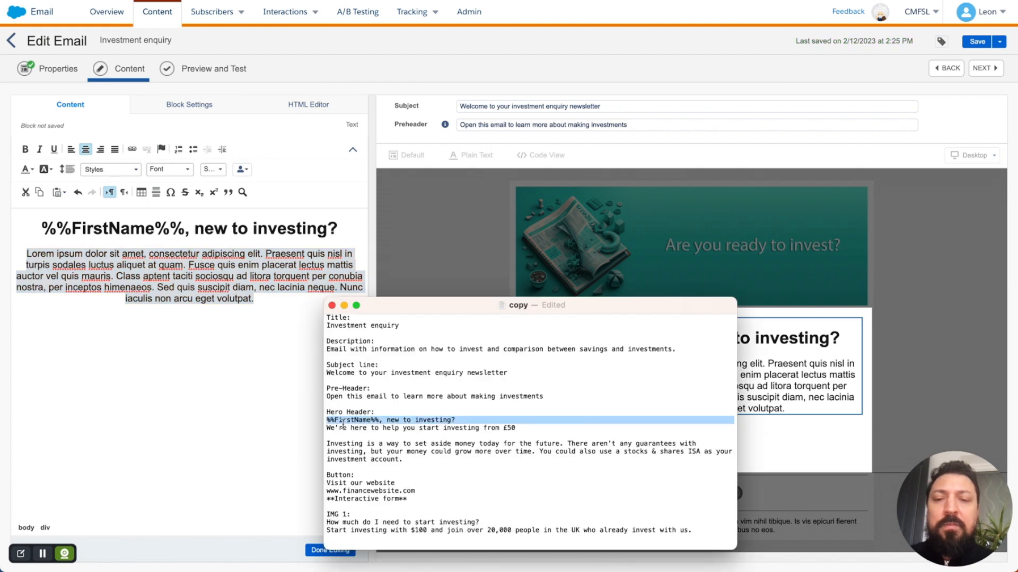
pyautogui.moveTo(327, 428); pyautogui.dragTo(407, 457)
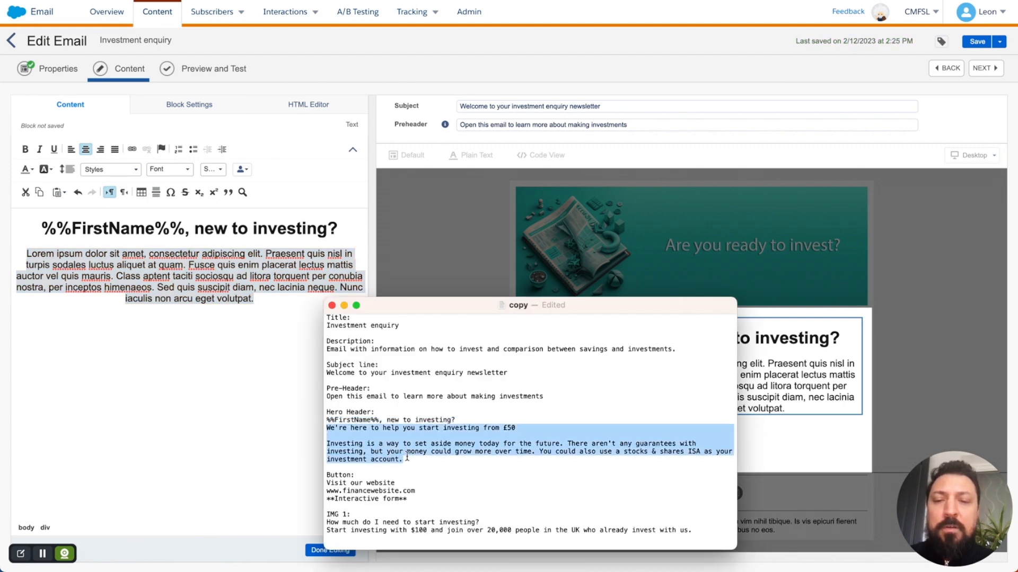
pyautogui.press('super+c')
pyautogui.press('super+Tab')
pyautogui.press('super+v')
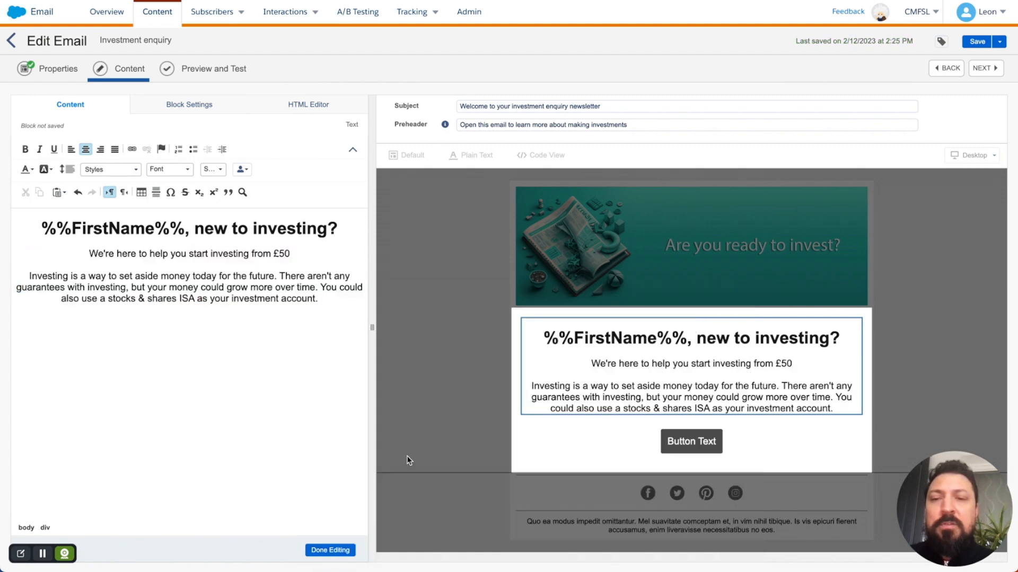
pyautogui.click(325, 550)
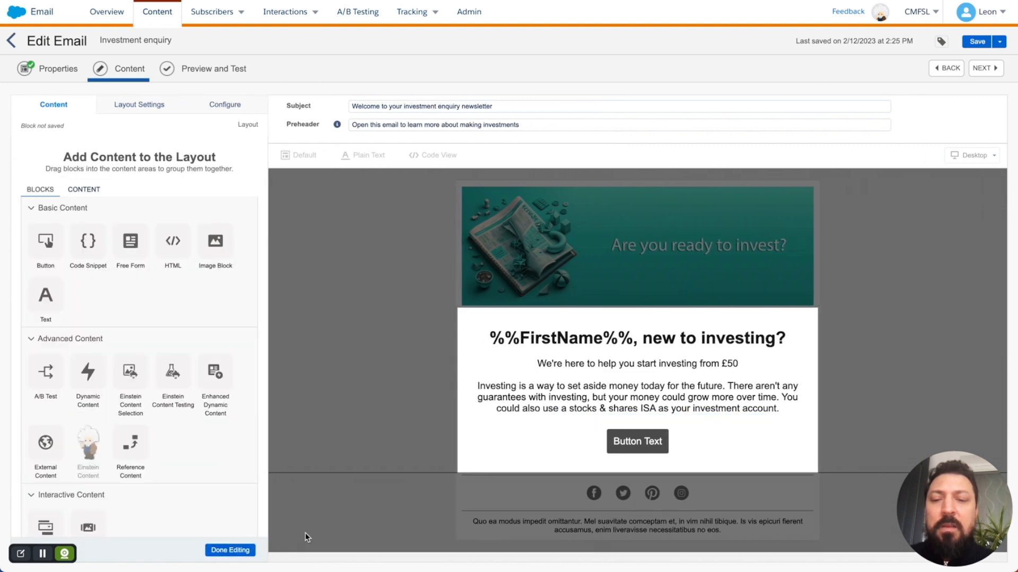
# Step: Change the button label to 'Visit our website' using the line from the copy document
pyautogui.click(233, 551)
pyautogui.click(572, 448)
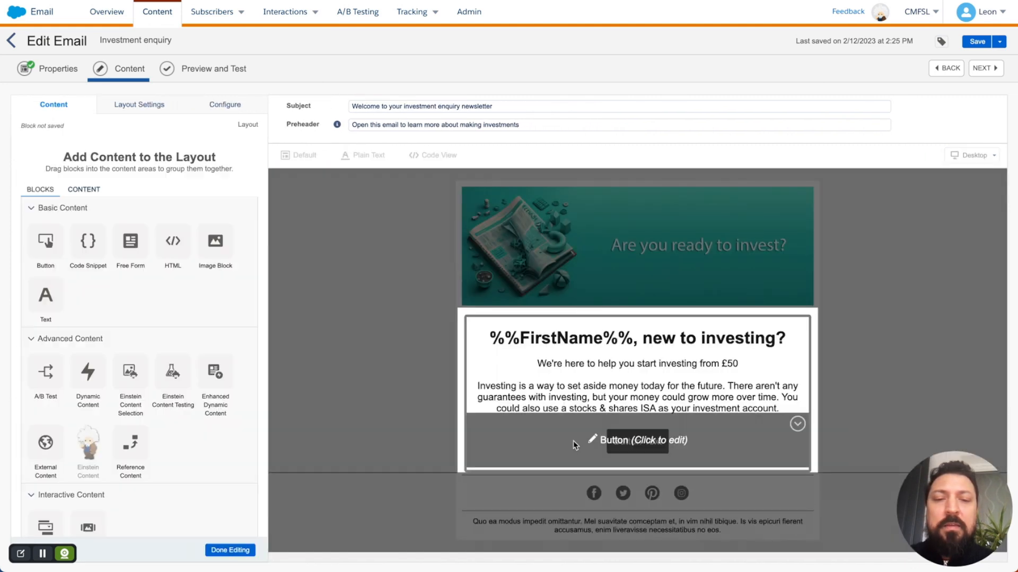
pyautogui.click(609, 444)
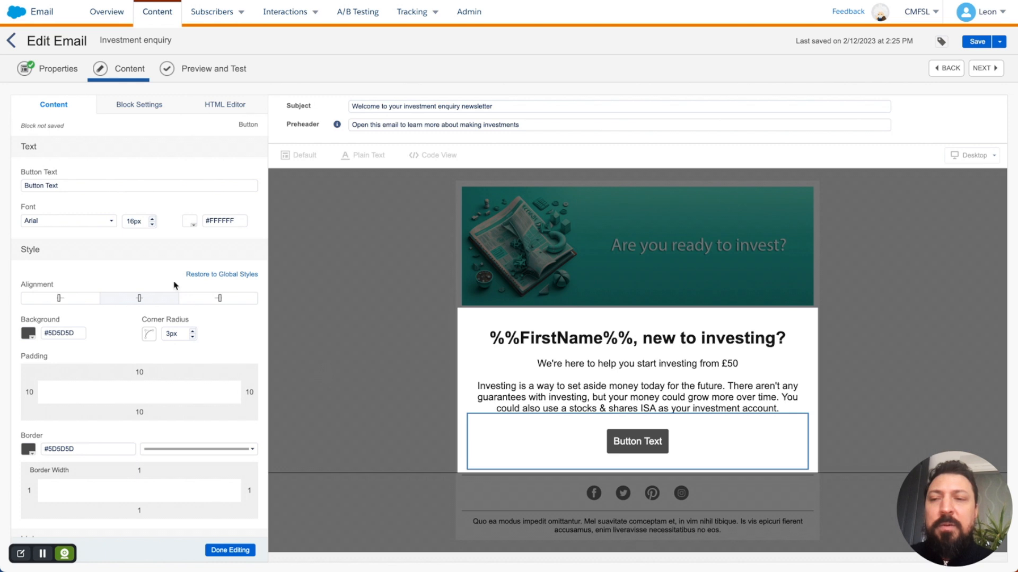
pyautogui.click(154, 185)
pyautogui.press('super+a')
pyautogui.press('super+Tab')
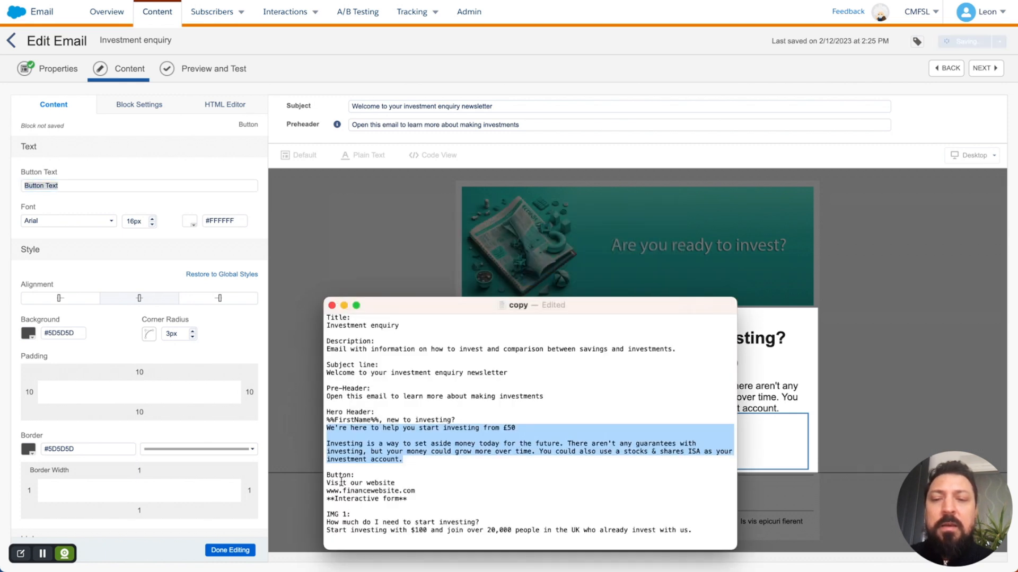
pyautogui.tripleClick(341, 482)
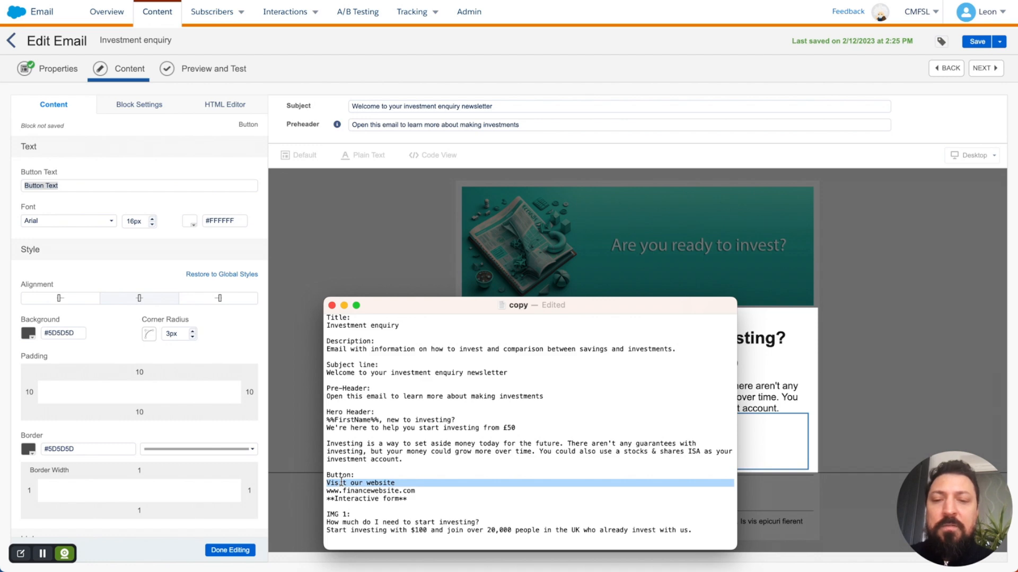
pyautogui.press('super+c')
pyautogui.press('super+Tab')
pyautogui.press('super+v')
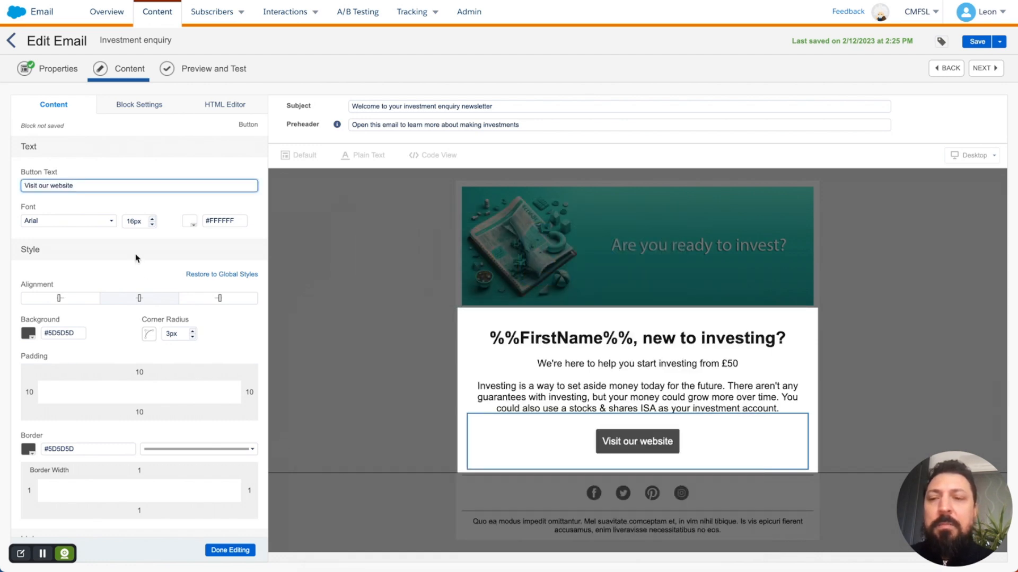
pyautogui.scroll(-5, 136, 258)
pyautogui.click(108, 438)
pyautogui.press('super+Tab')
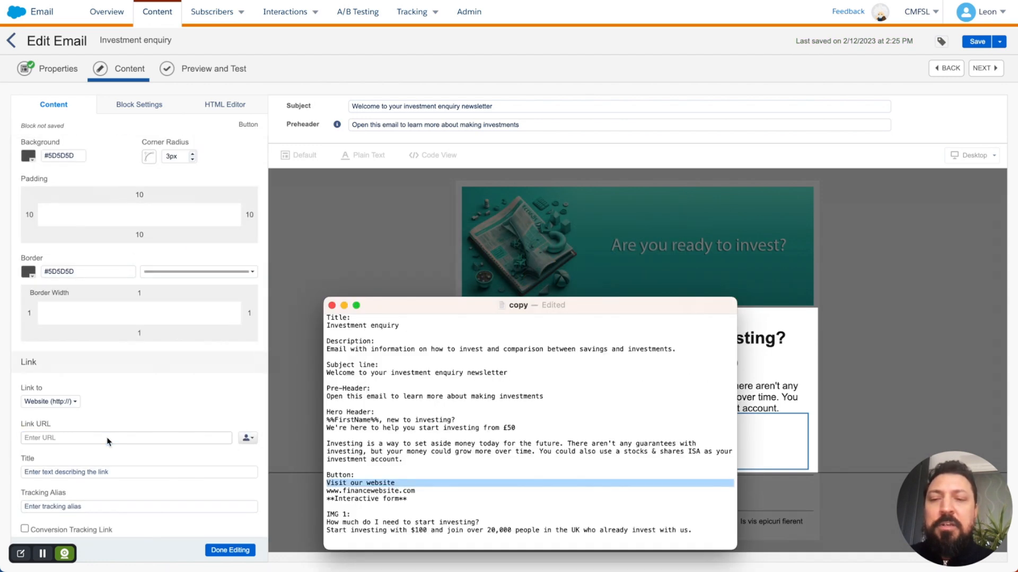
pyautogui.tripleClick(364, 491)
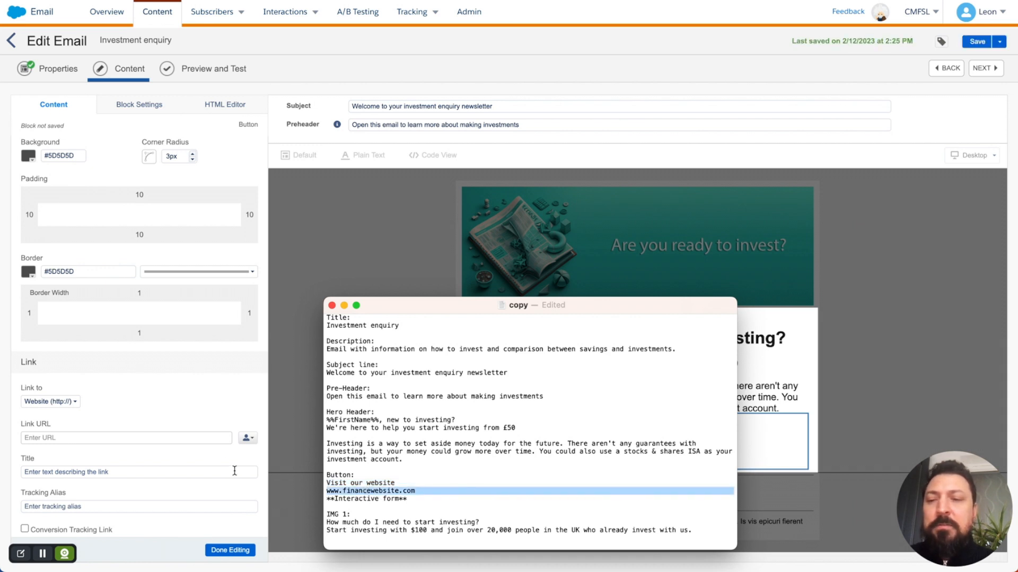
pyautogui.click(215, 435)
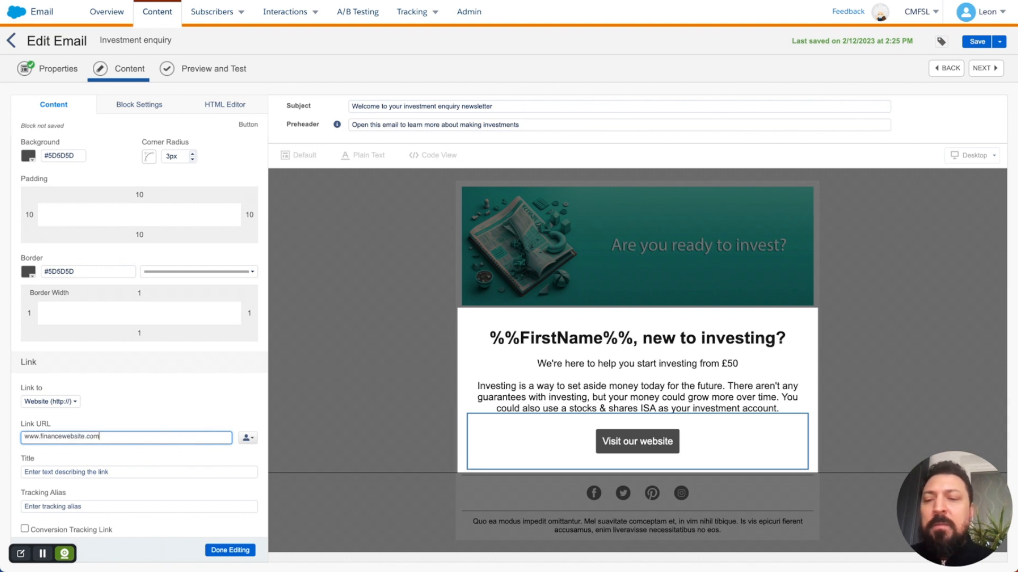
pyautogui.click(132, 472)
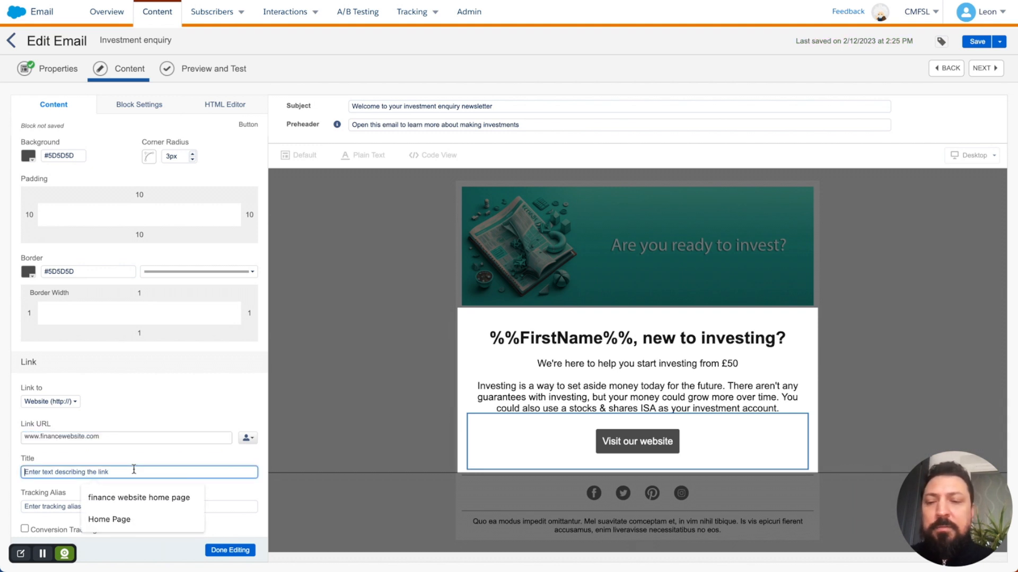
pyautogui.click(129, 519)
pyautogui.click(126, 507)
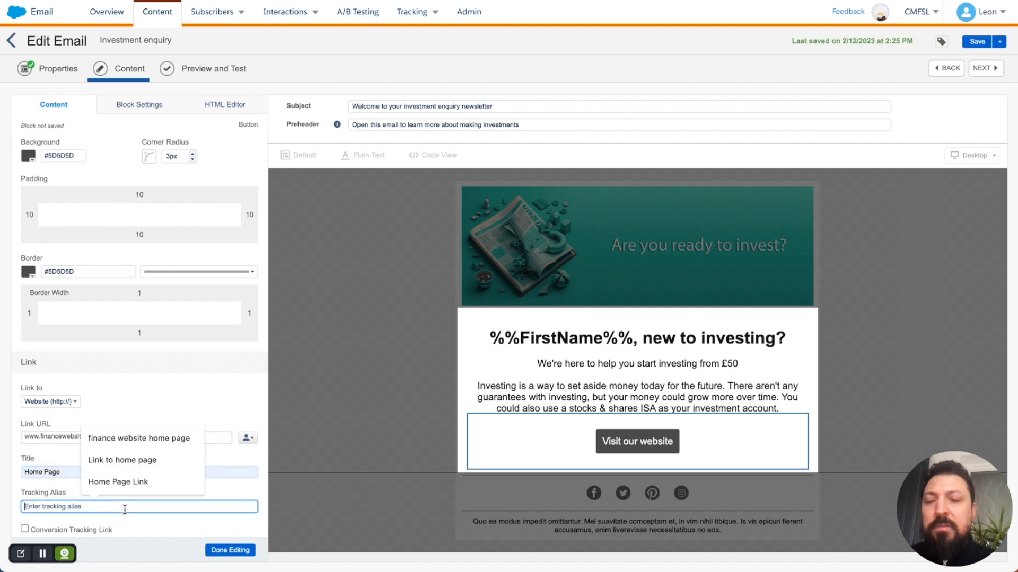
pyautogui.click(173, 460)
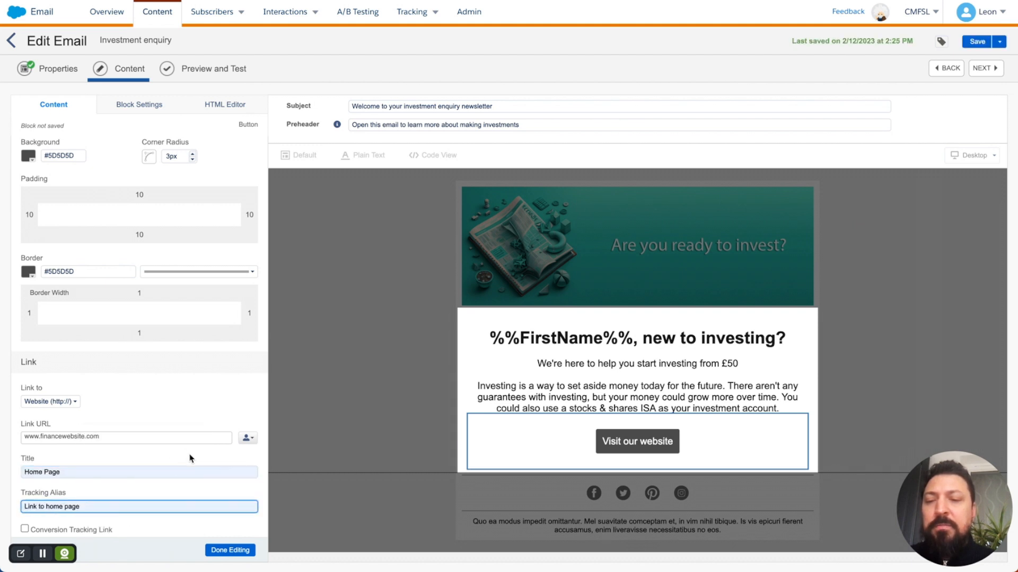
pyautogui.click(226, 551)
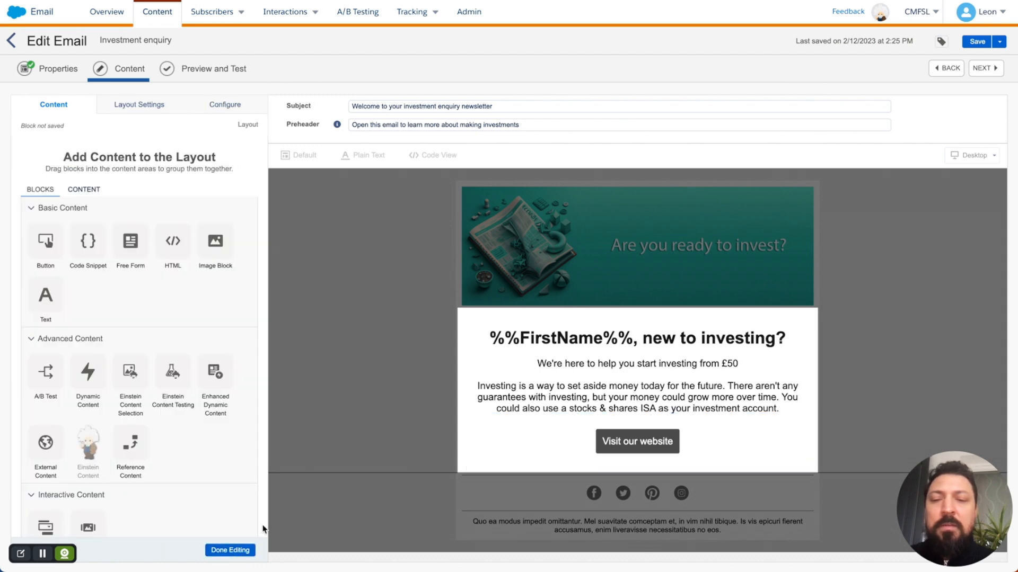
pyautogui.click(239, 551)
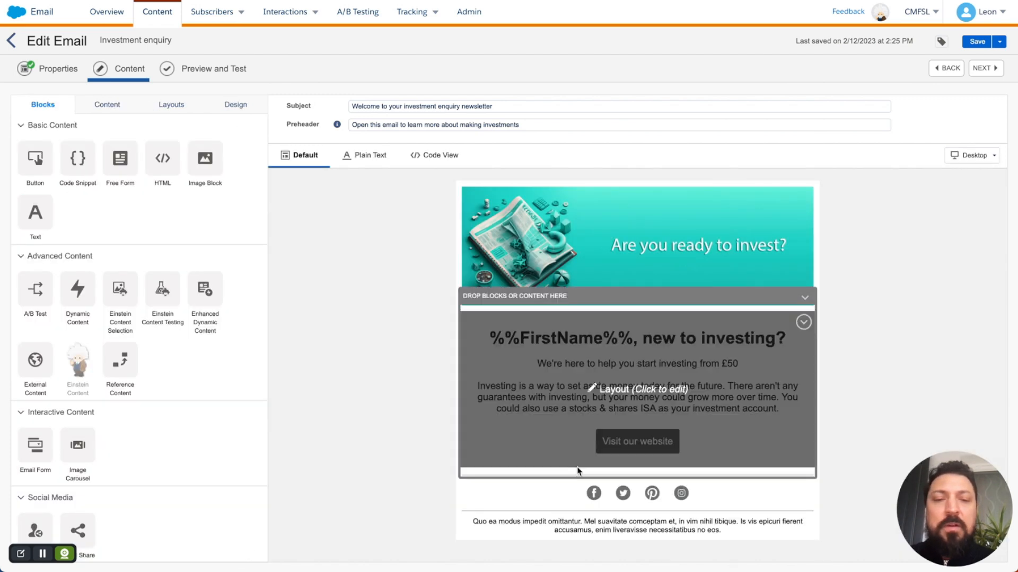
pyautogui.click(608, 450)
pyautogui.click(655, 446)
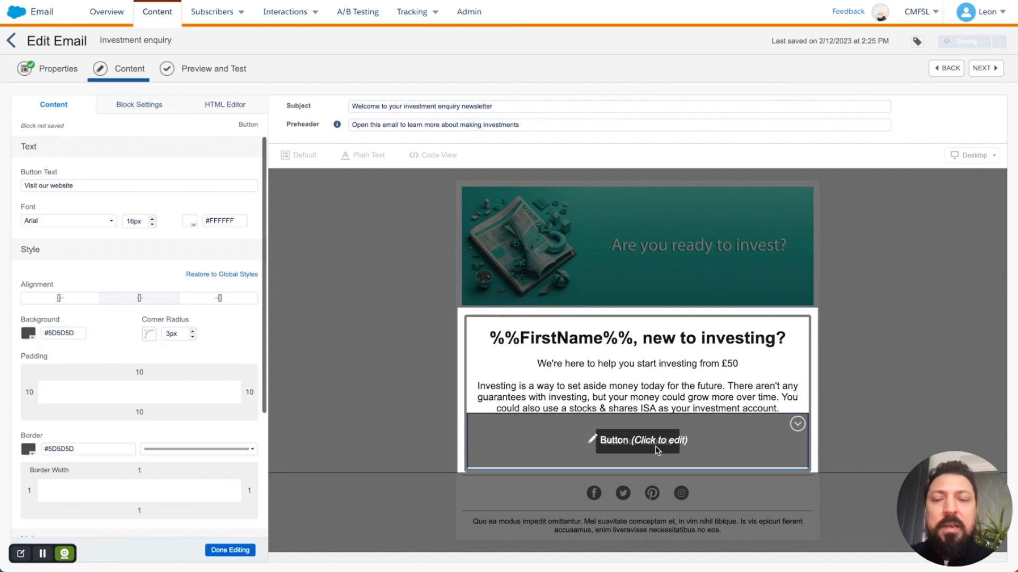
# Step: Set the button's background colour to #2ED5C8 from the clipboard history
pyautogui.tripleClick(73, 336)
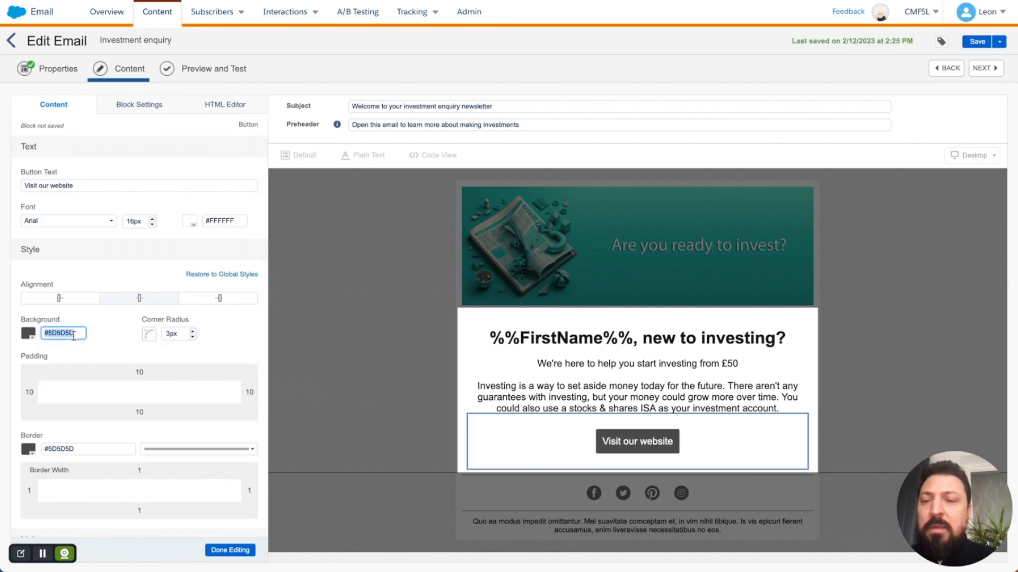
pyautogui.press('super+shift+v')
pyautogui.press('Right')
pyautogui.press('Right')
pyautogui.press('Right')
pyautogui.press('Right')
pyautogui.press('Right')
pyautogui.press('Right')
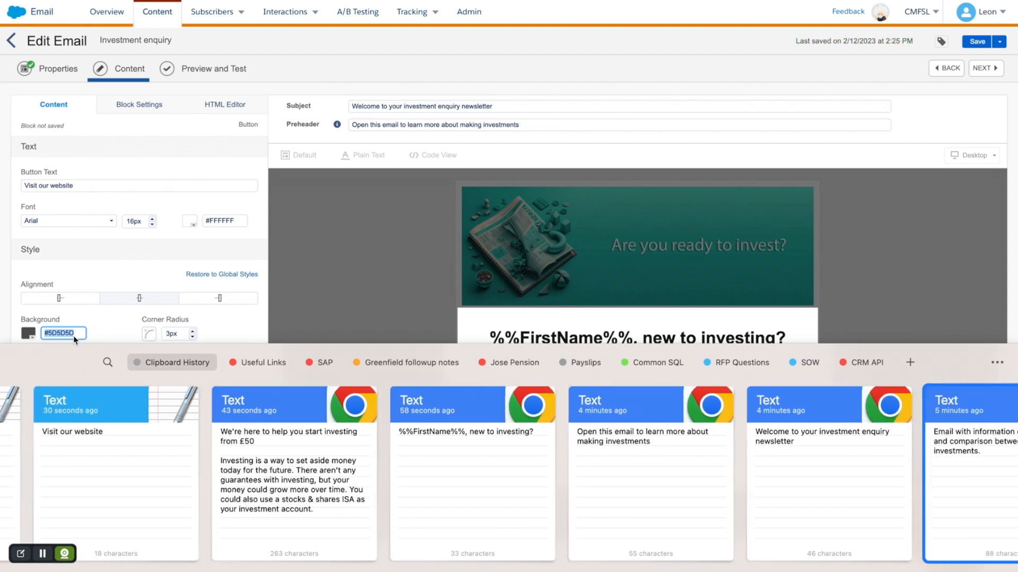
pyautogui.press('Right')
pyautogui.press('Right')
pyautogui.press('Right')
pyautogui.press('Right')
pyautogui.press('Right')
pyautogui.press('Right')
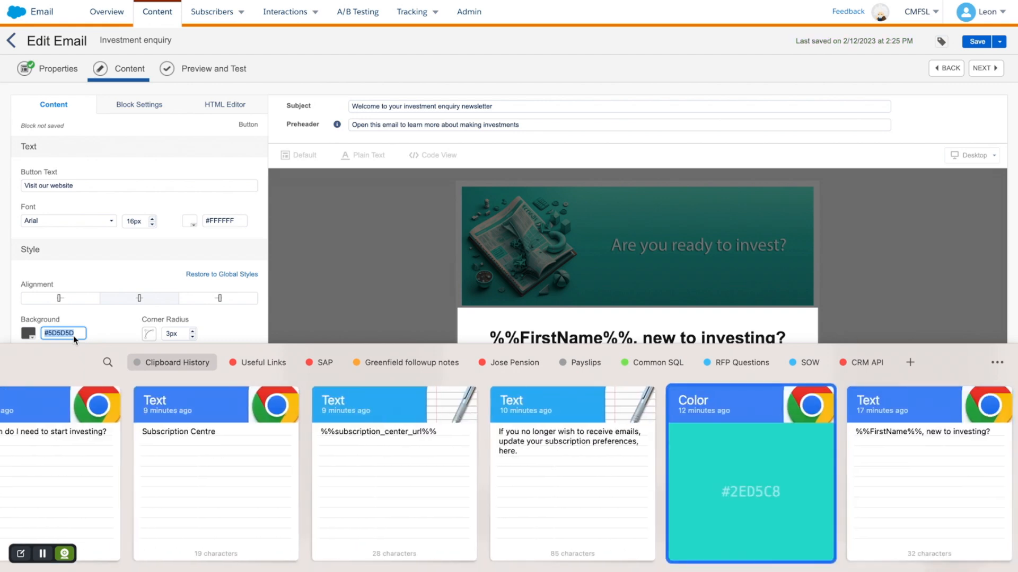
pyautogui.press('Return')
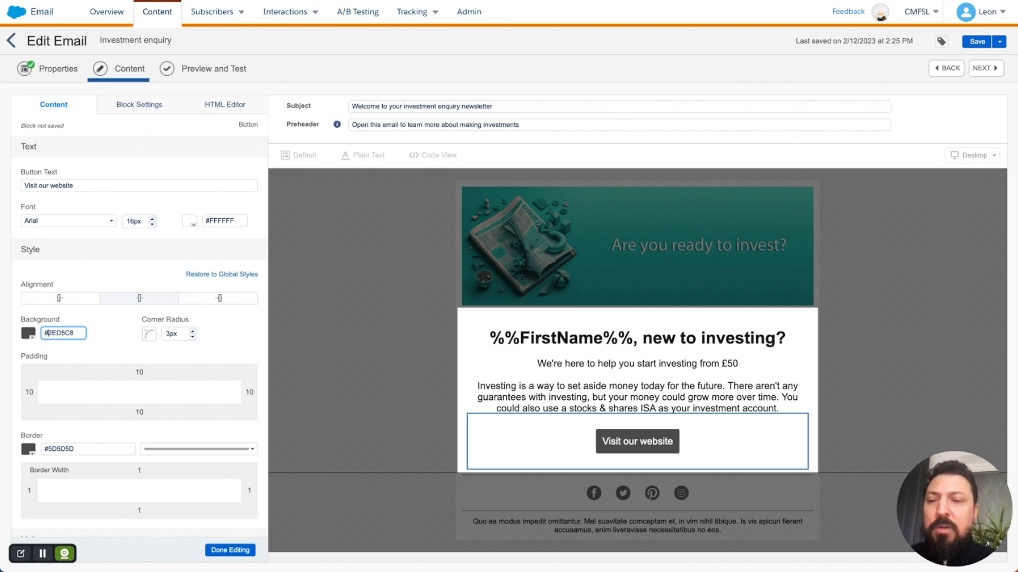
pyautogui.click(115, 333)
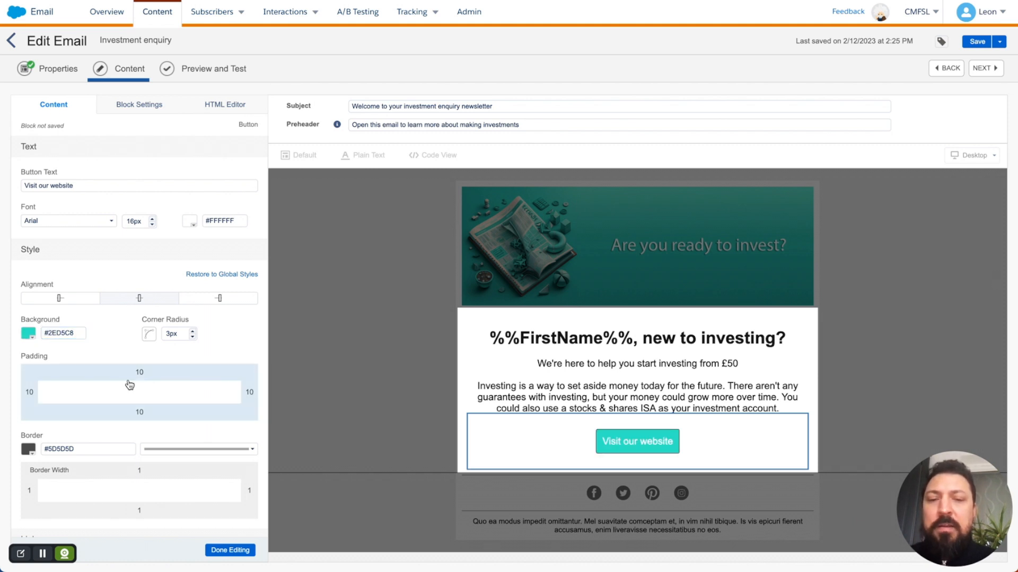
# Step: Set the button's border colour to none and finish editing
pyautogui.click(30, 451)
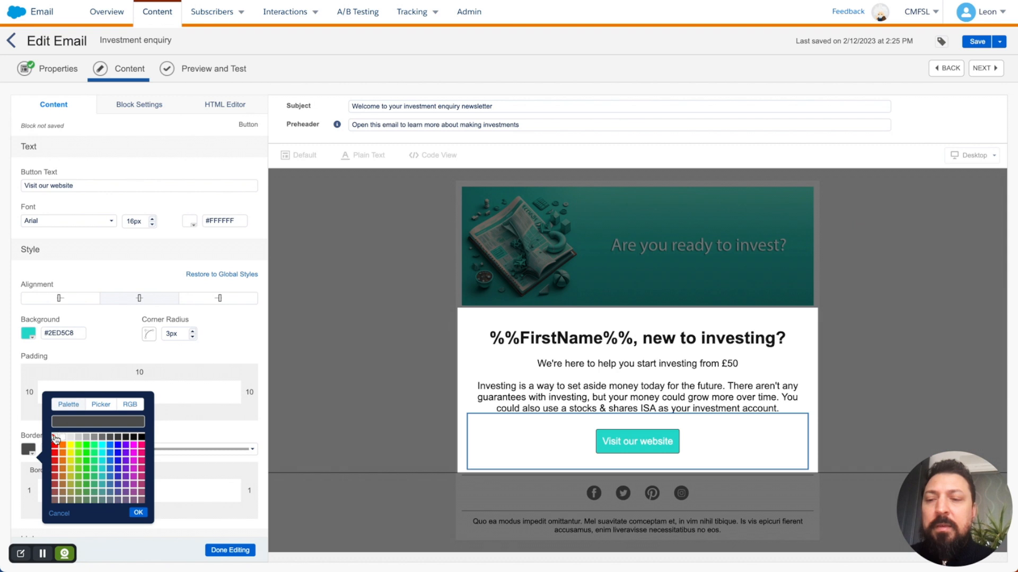
pyautogui.click(55, 438)
pyautogui.click(139, 512)
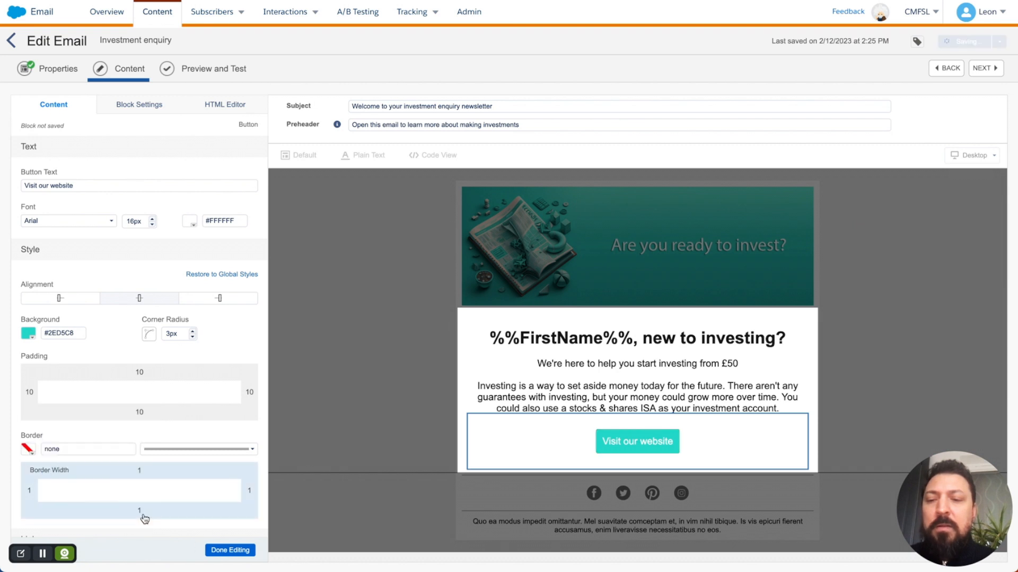
pyautogui.click(217, 551)
pyautogui.click(218, 551)
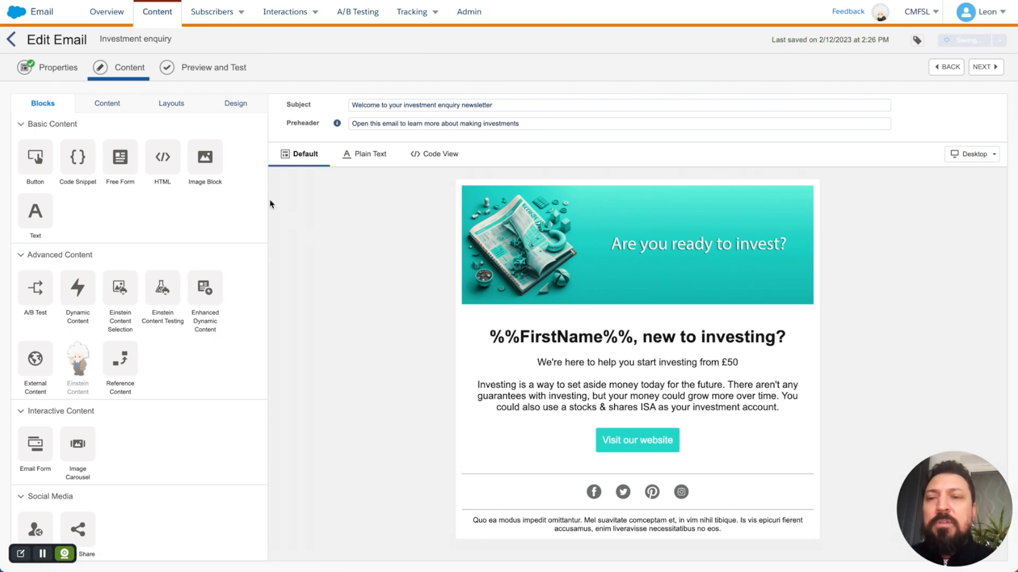
# Step: Drag a Two Column layout below the button and drop a Lorem ipsum Text block into each column
pyautogui.click(182, 106)
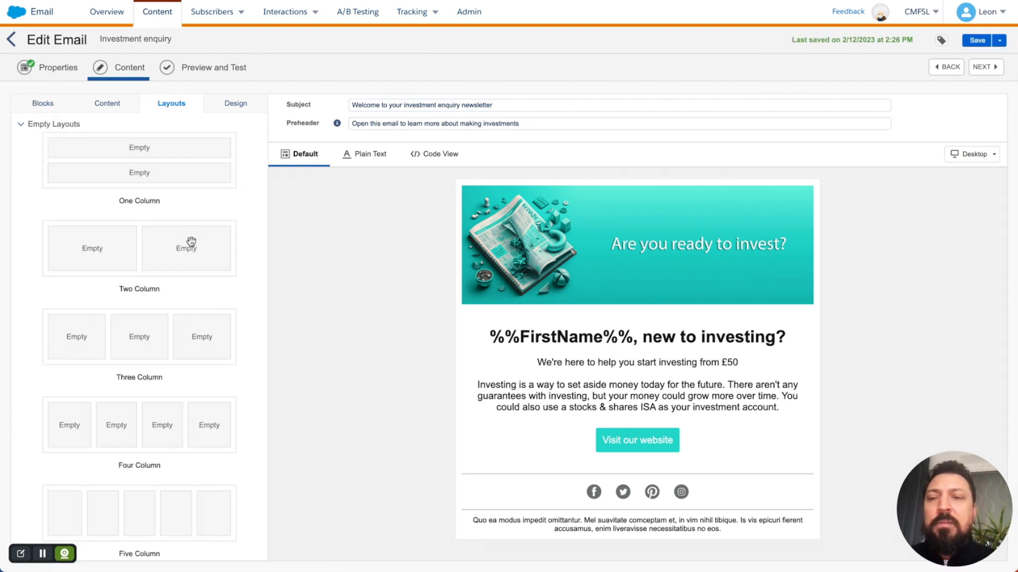
pyautogui.moveTo(192, 243); pyautogui.dragTo(516, 456)
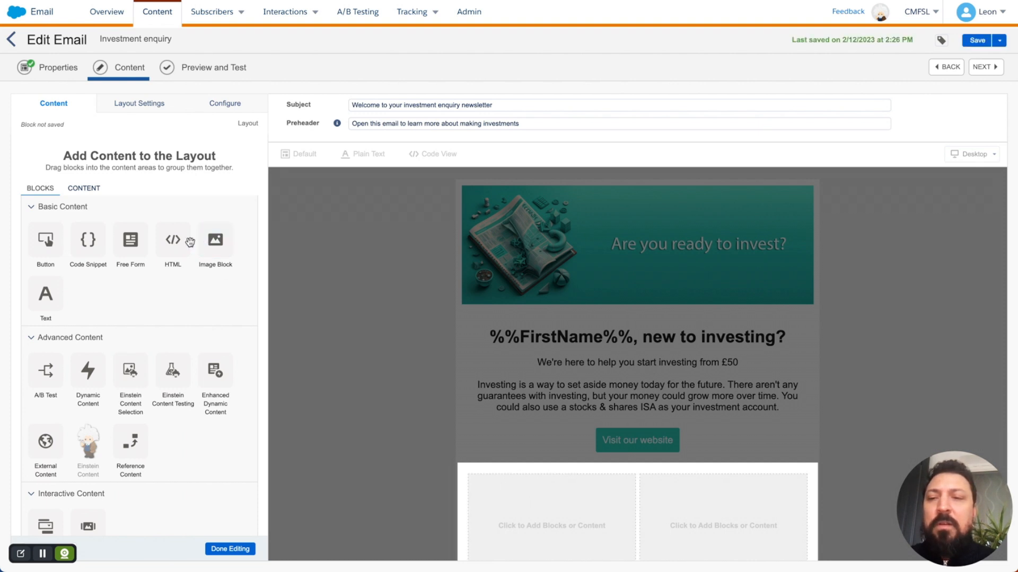
pyautogui.moveTo(47, 293); pyautogui.dragTo(522, 496)
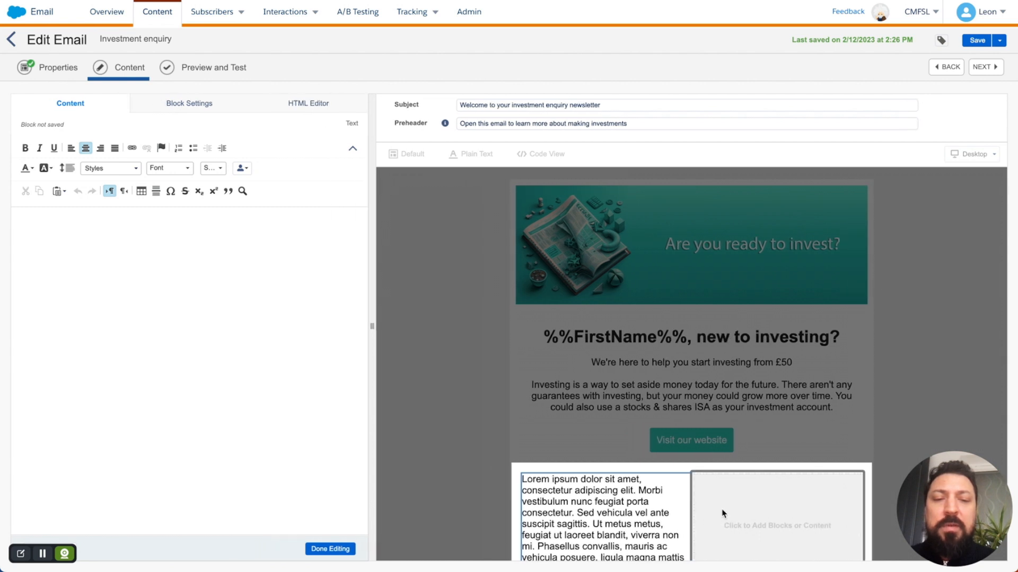
pyautogui.click(334, 549)
pyautogui.moveTo(45, 295); pyautogui.dragTo(689, 525)
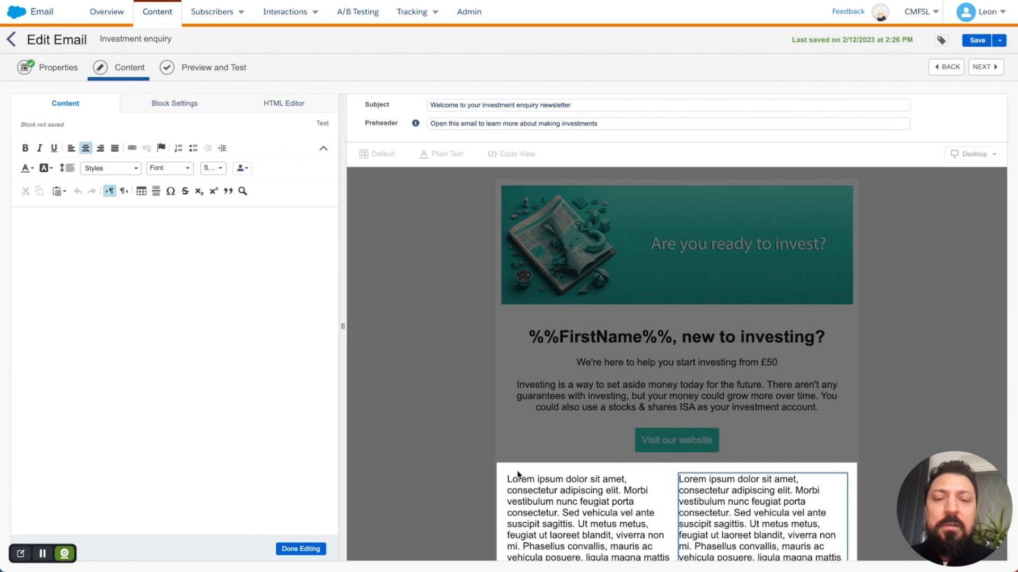
pyautogui.click(316, 548)
pyautogui.scroll(-2, 415, 419)
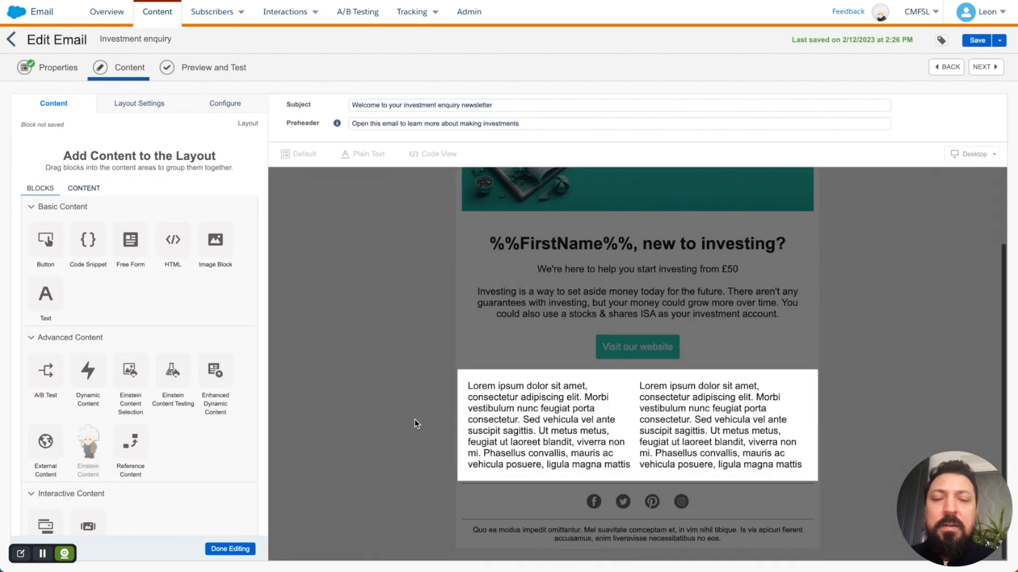
# Step: Drag an Image Block beneath the Lorem ipsum text in the left and right columns
pyautogui.click(466, 403)
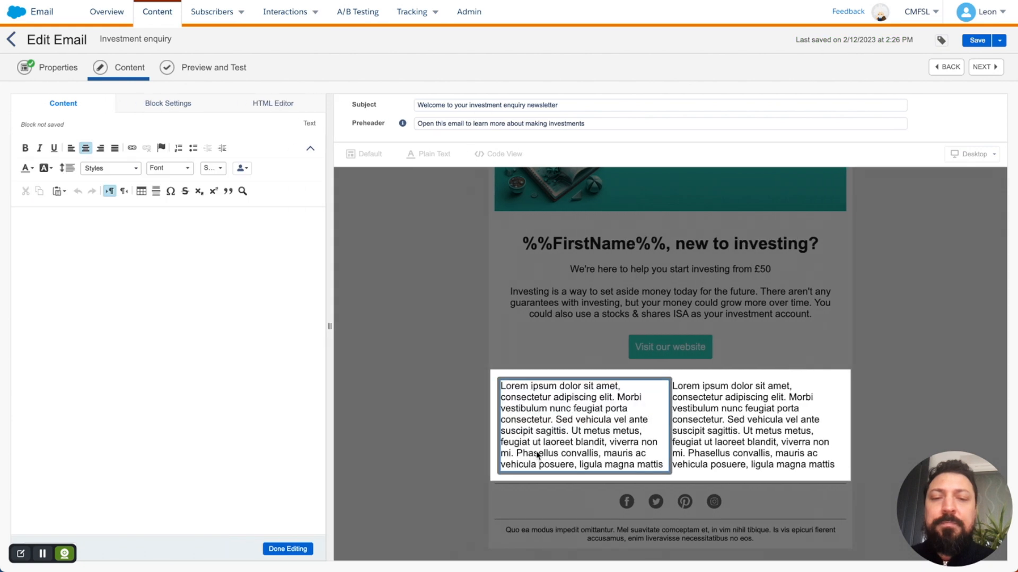
pyautogui.click(465, 403)
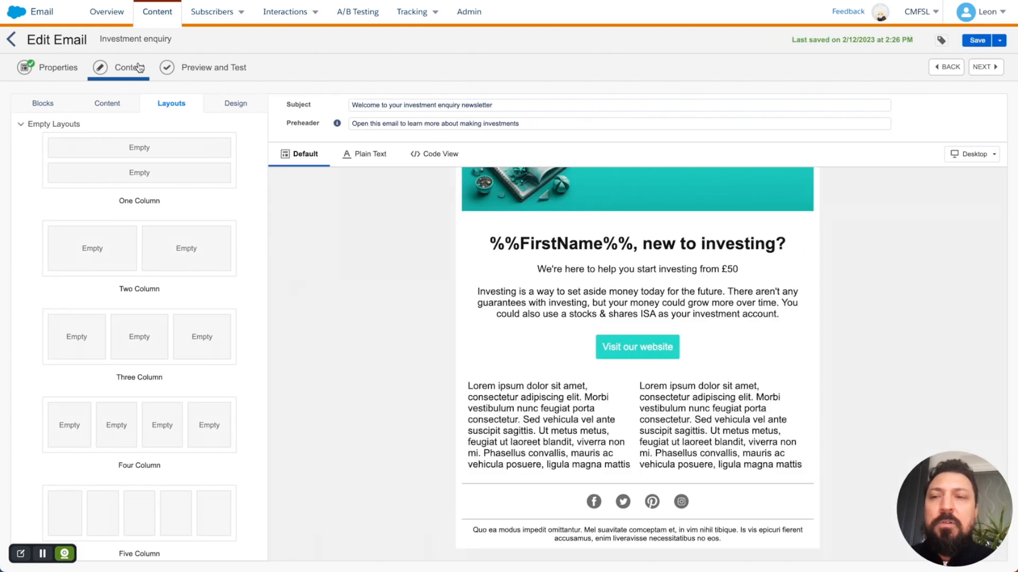
pyautogui.click(43, 104)
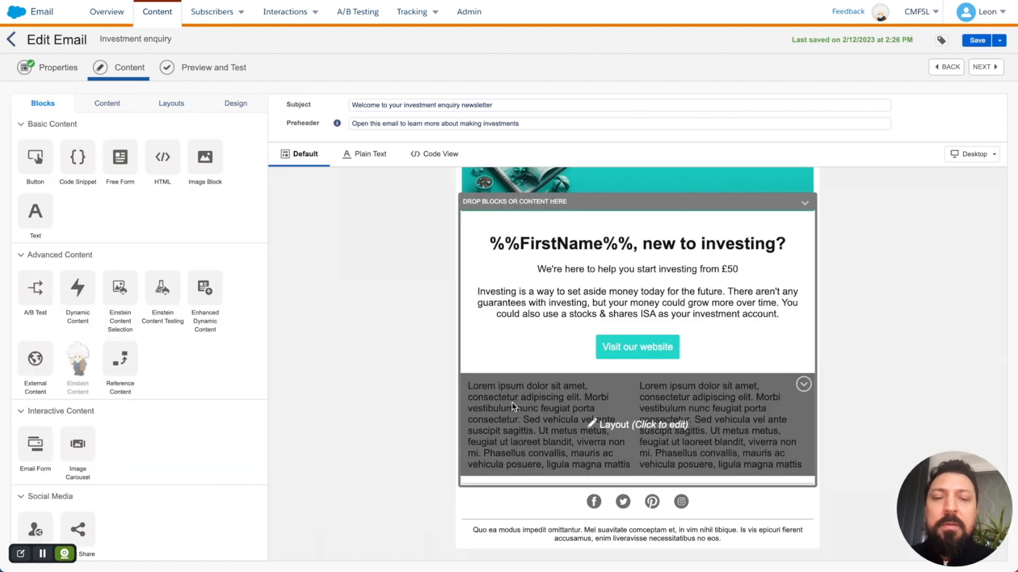
pyautogui.click(596, 422)
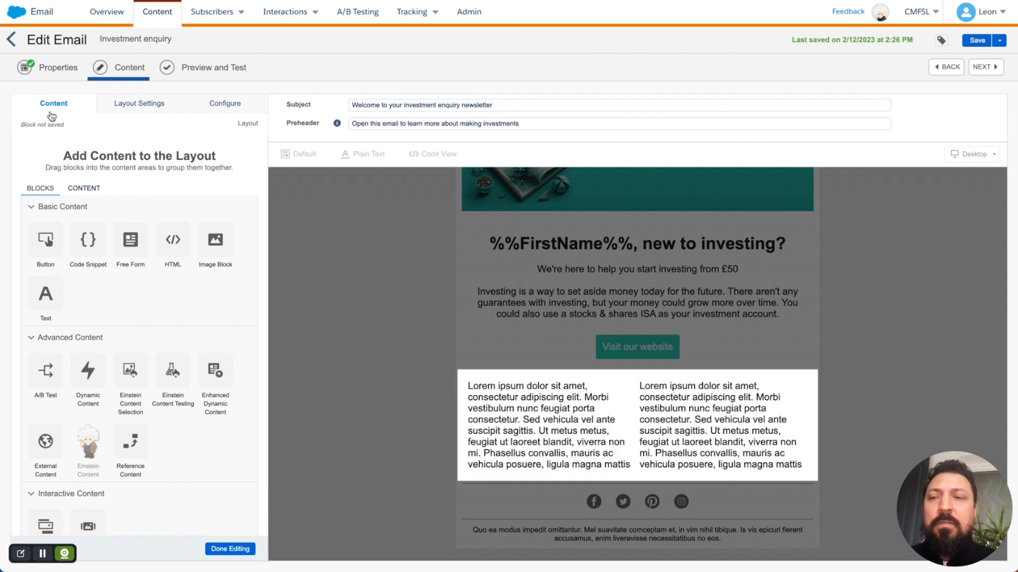
pyautogui.moveTo(222, 243); pyautogui.dragTo(533, 473)
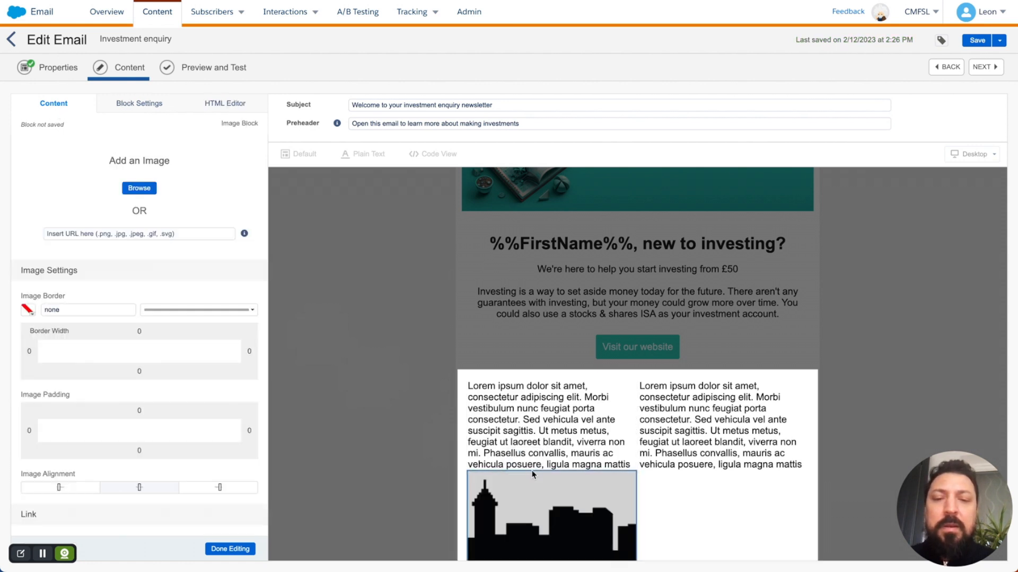
pyautogui.click(693, 421)
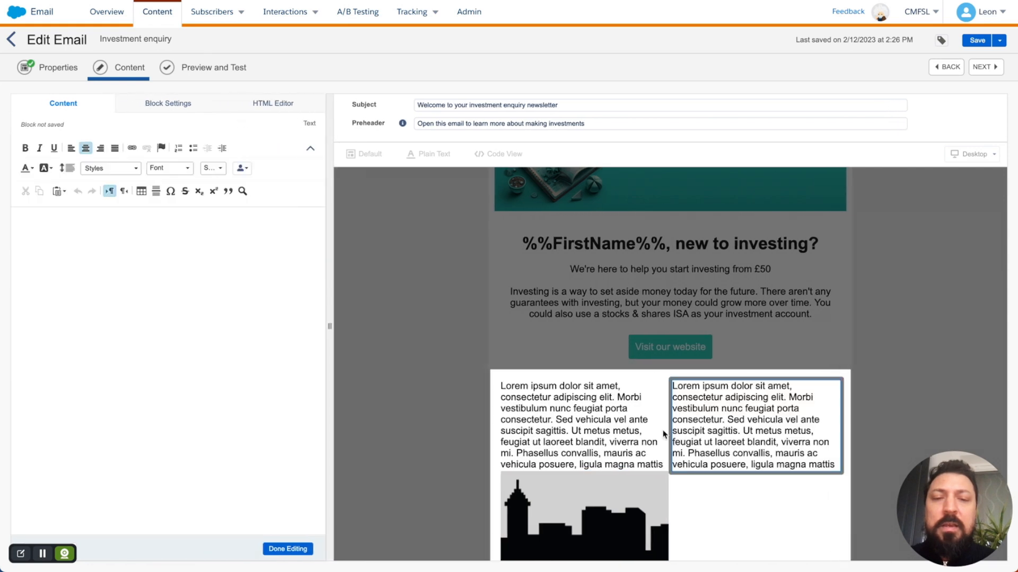
pyautogui.click(451, 370)
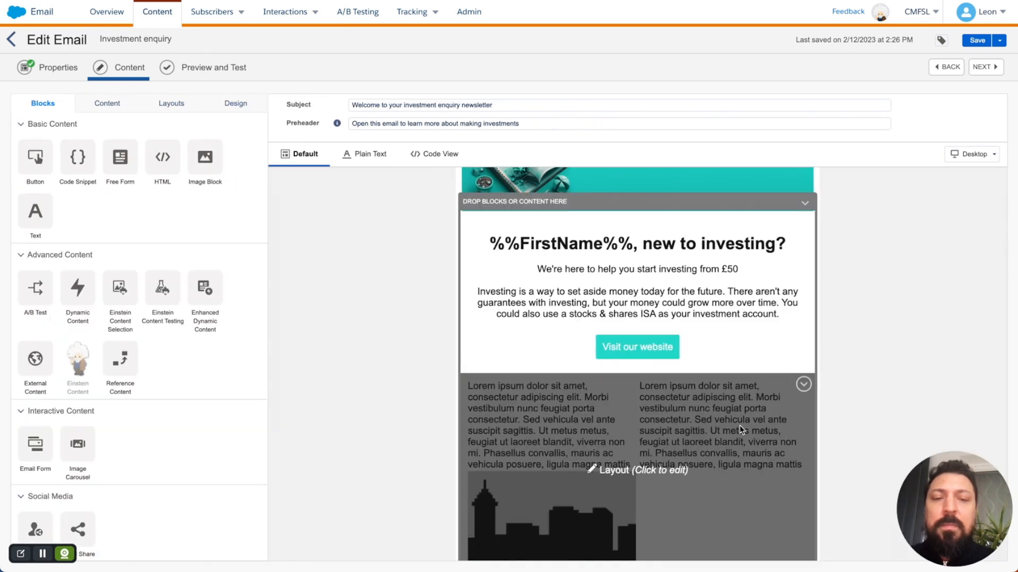
pyautogui.click(742, 426)
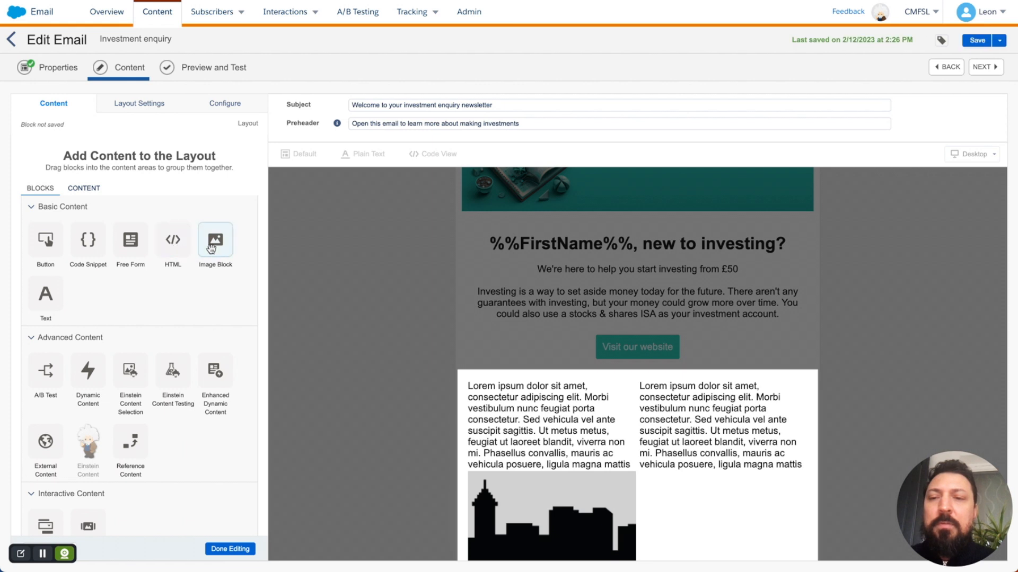
pyautogui.moveTo(212, 249); pyautogui.dragTo(679, 468)
pyautogui.scroll(-2, 854, 422)
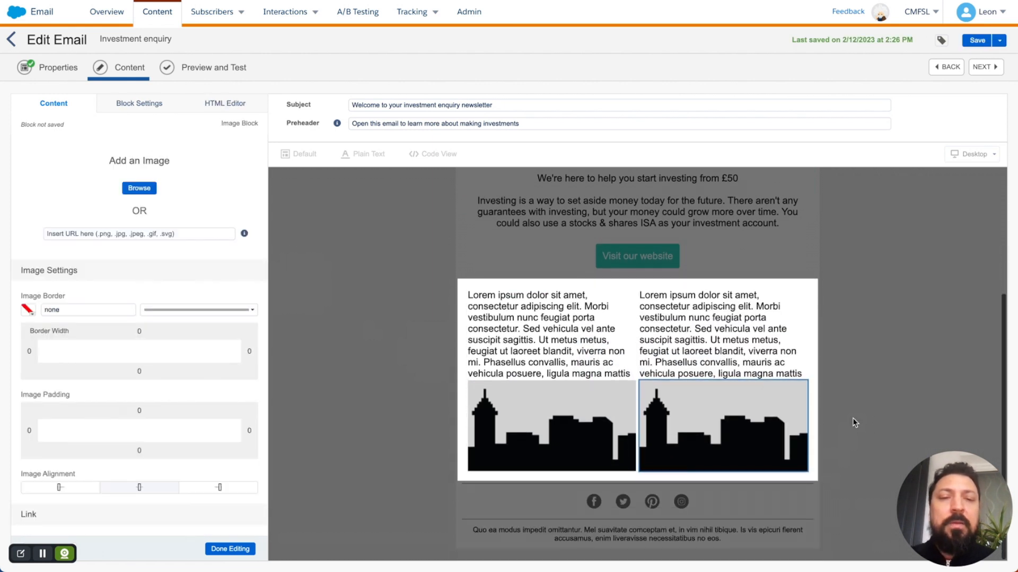
# Step: Replace the left column's text with 'How much do I need to start investing?'
pyautogui.click(582, 346)
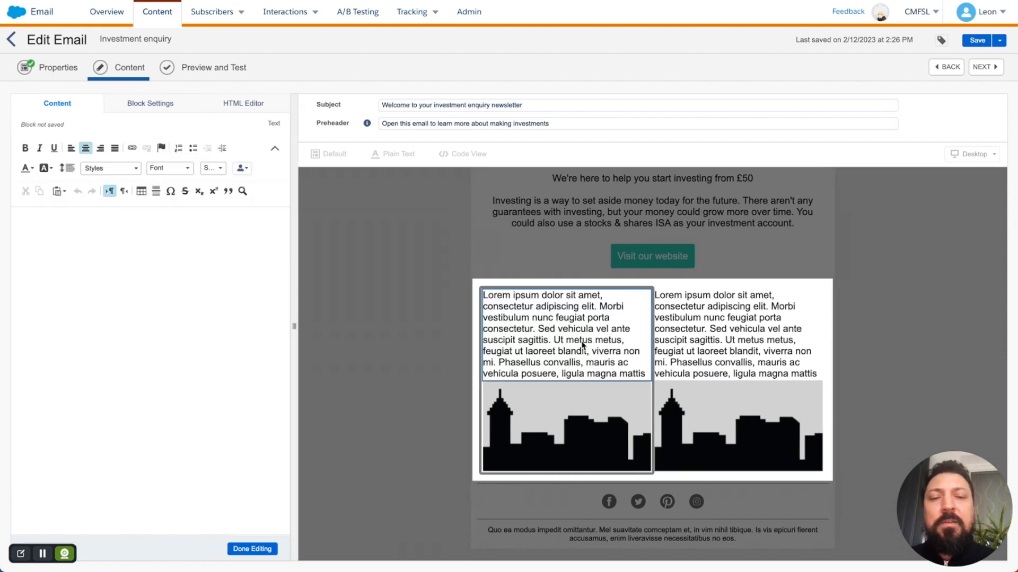
pyautogui.press('super+Tab')
pyautogui.scroll(-5, 371, 414)
pyautogui.tripleClick(345, 392)
pyautogui.press('super+c')
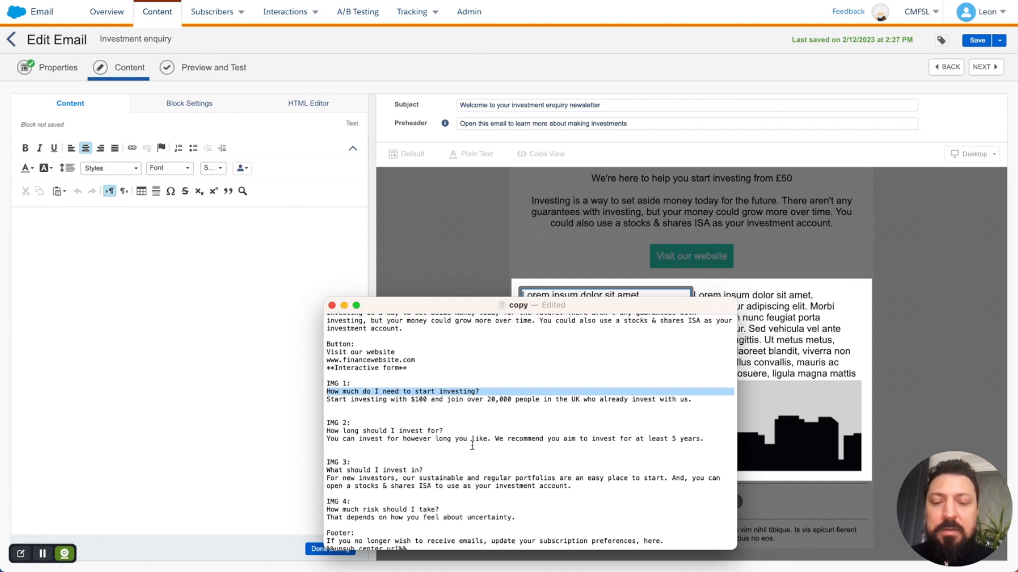
pyautogui.press('super+Tab')
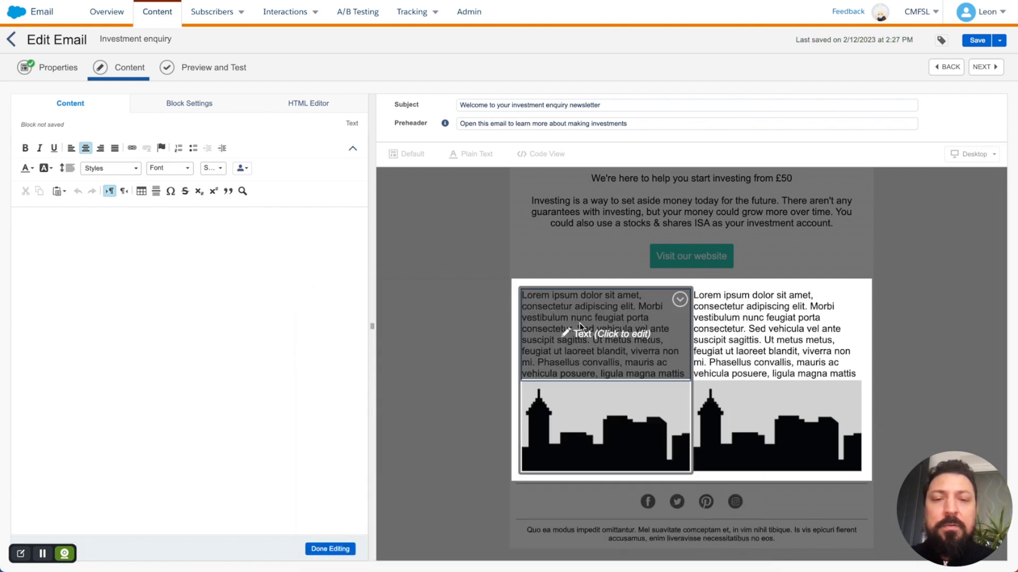
pyautogui.click(225, 299)
pyautogui.press('super+v')
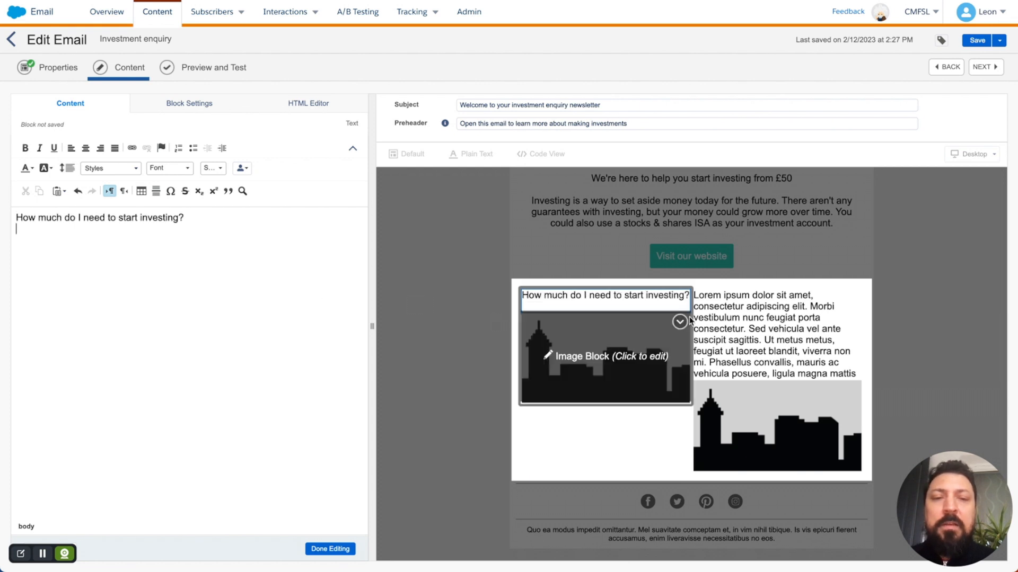
# Step: Replace the right column's text with 'How long should I invest for?'
pyautogui.click(758, 320)
pyautogui.press('super+Tab')
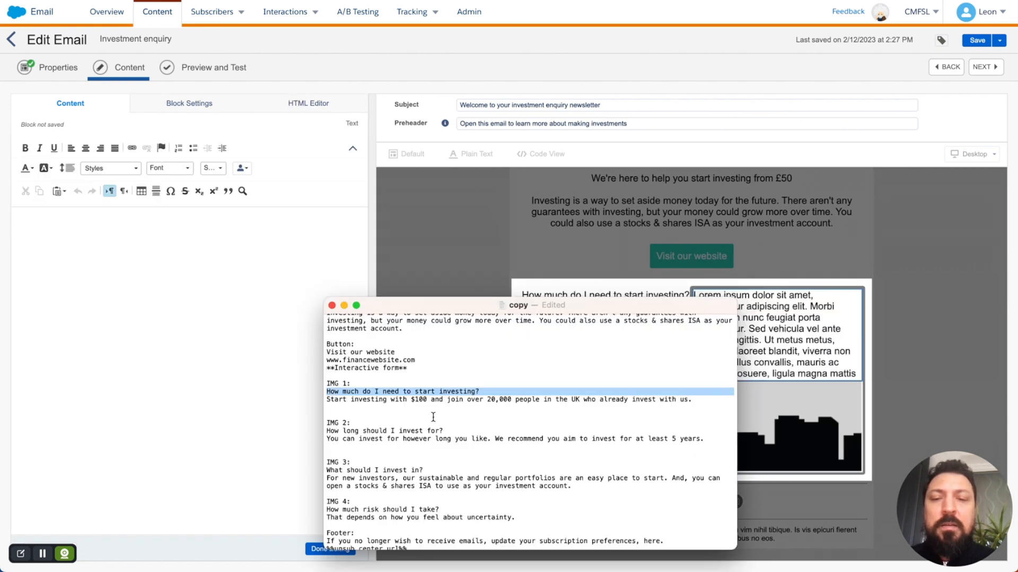
pyautogui.click(375, 425)
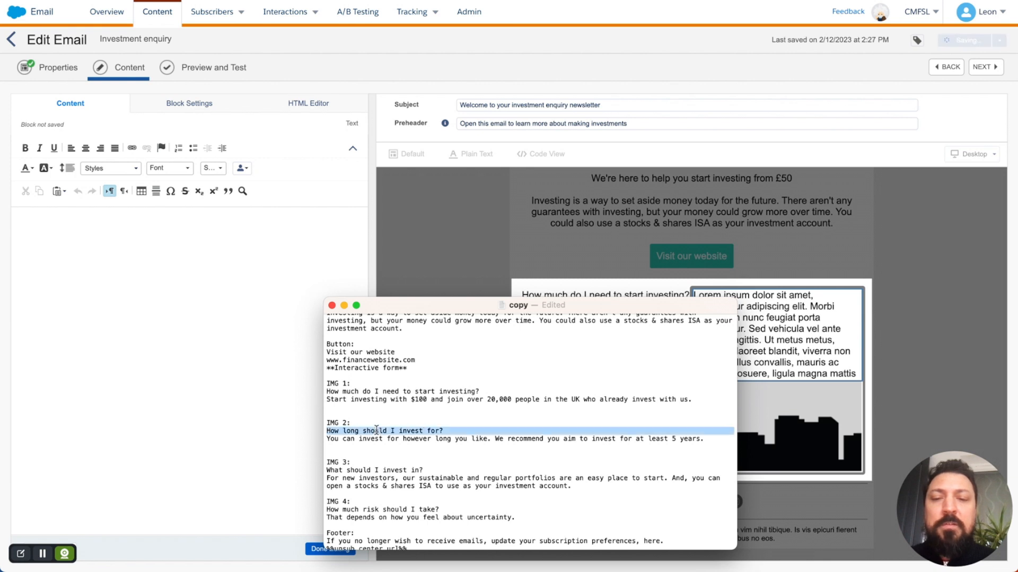
pyautogui.tripleClick(376, 431)
pyautogui.press('super+c')
pyautogui.press('super+Tab')
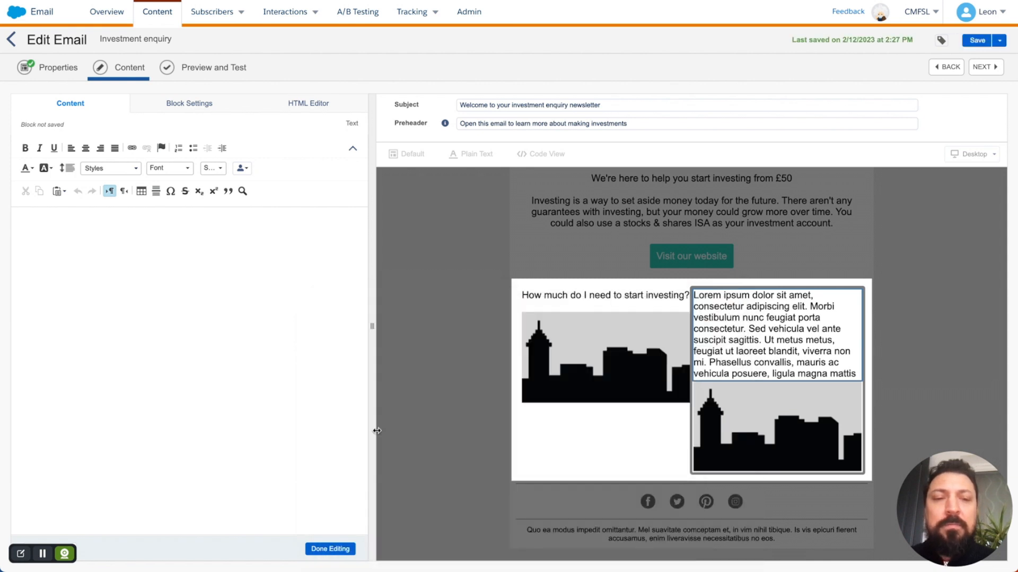
pyautogui.click(748, 362)
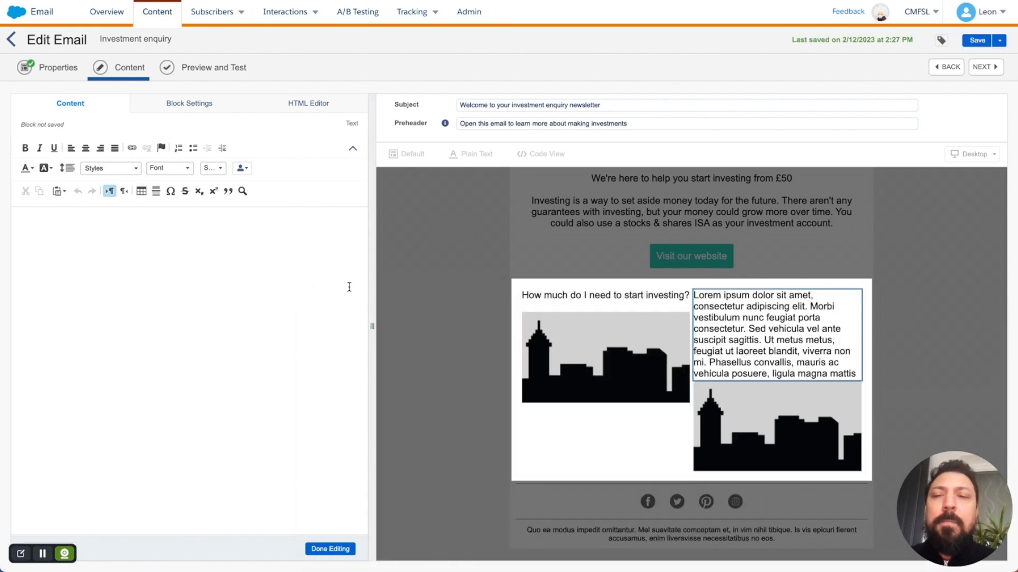
pyautogui.press('super+v')
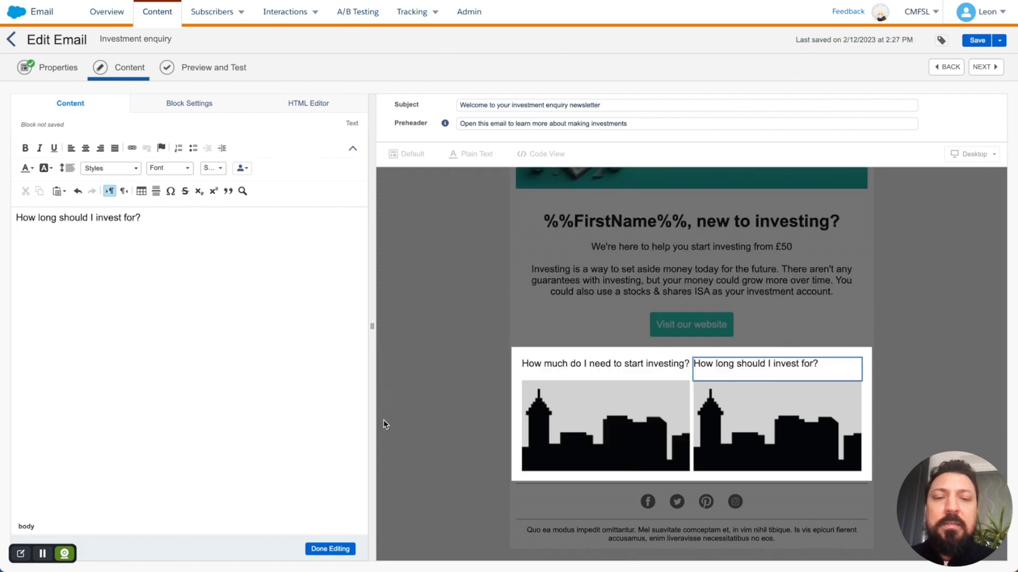
pyautogui.click(329, 549)
# Step: Copy the first column's supporting sentence from the copy document and reopen the left text block
pyautogui.press('super+Tab')
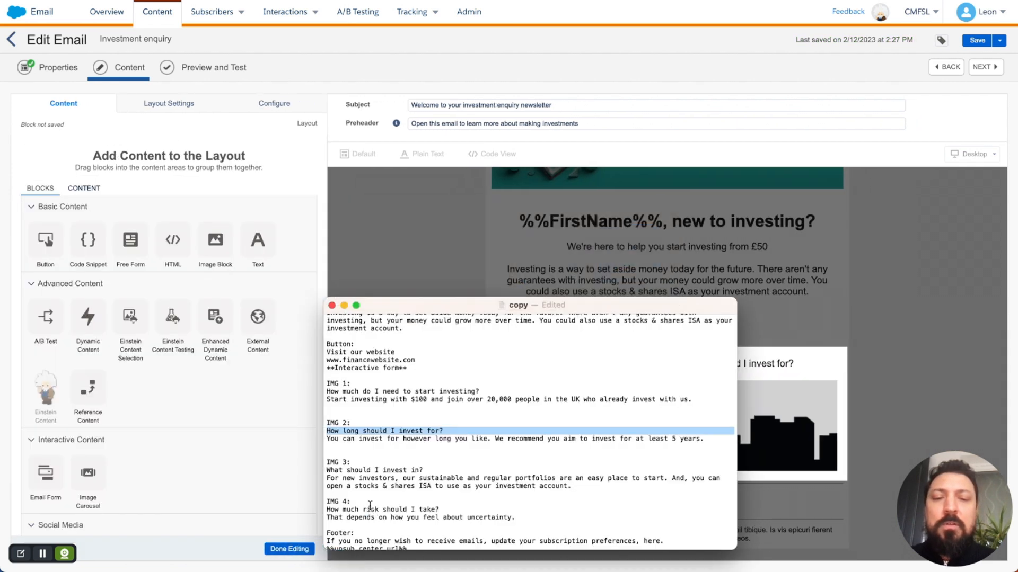
pyautogui.tripleClick(380, 399)
pyautogui.press('super+c')
pyautogui.press('super+Tab')
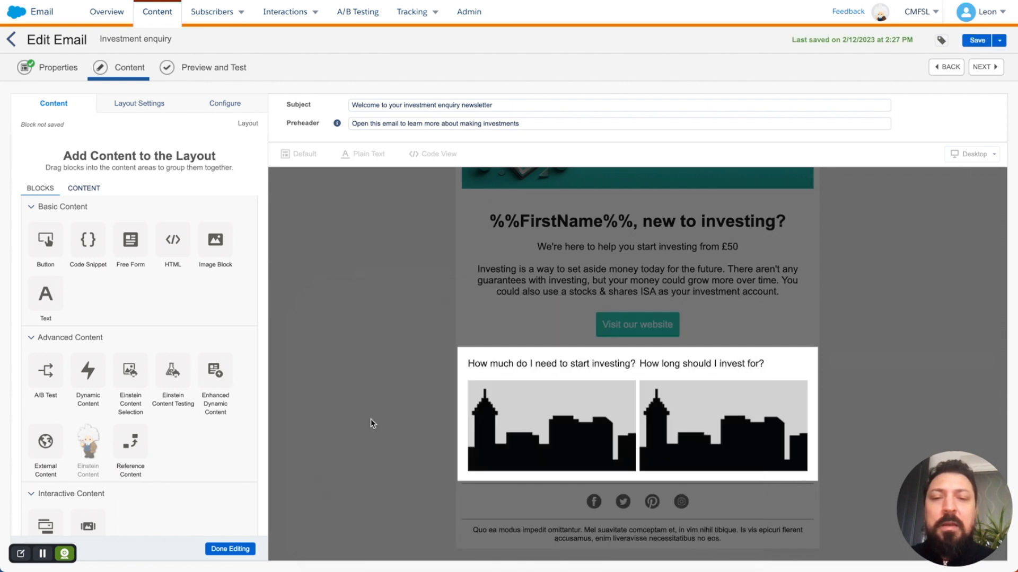
pyautogui.click(545, 365)
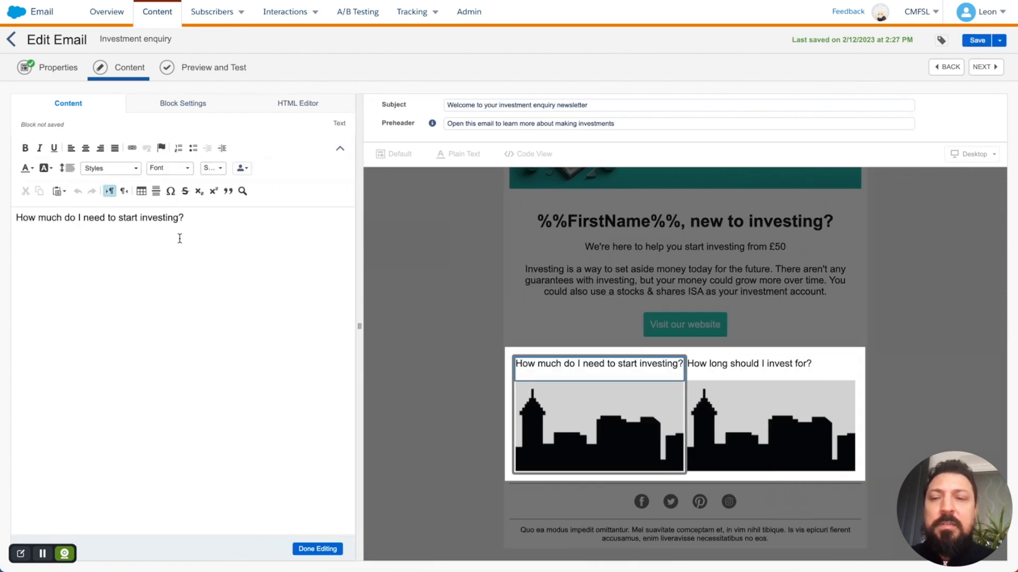
# Step: Paste the supporting sentence under the first heading and make that heading bold
pyautogui.click(213, 237)
pyautogui.press('super+v')
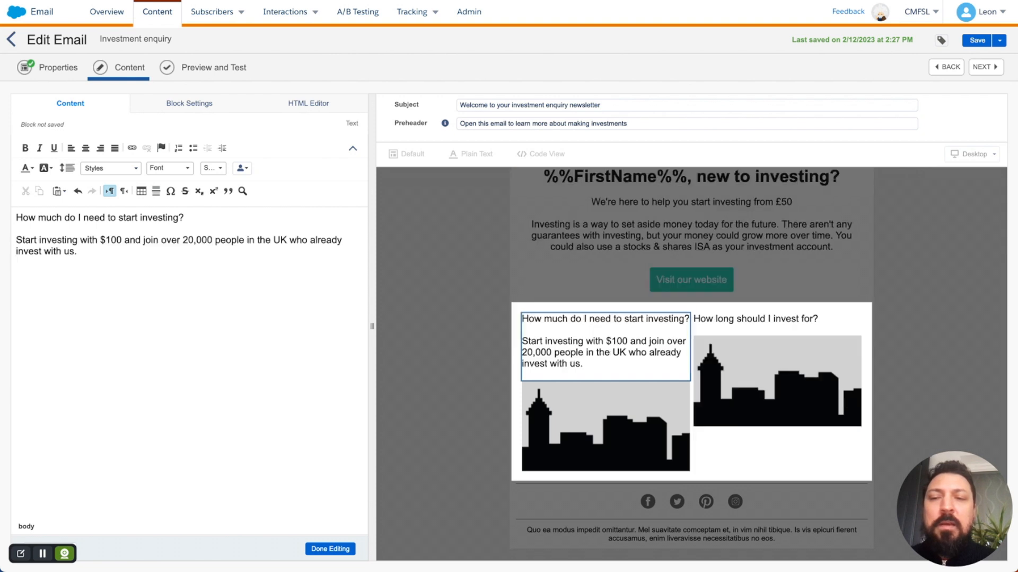
pyautogui.tripleClick(163, 217)
pyautogui.hotkey('ctrl', 'b')
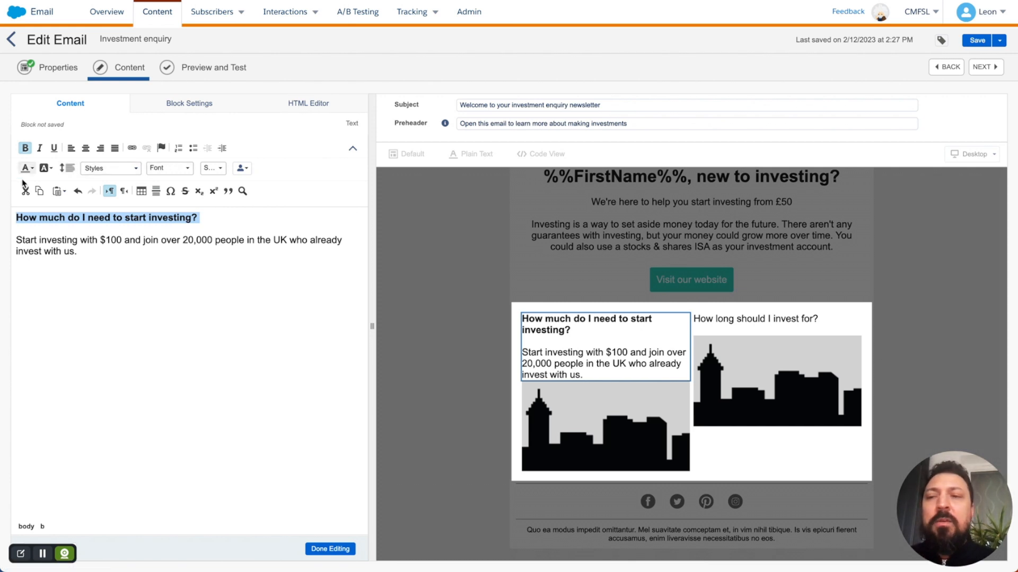
pyautogui.click(225, 231)
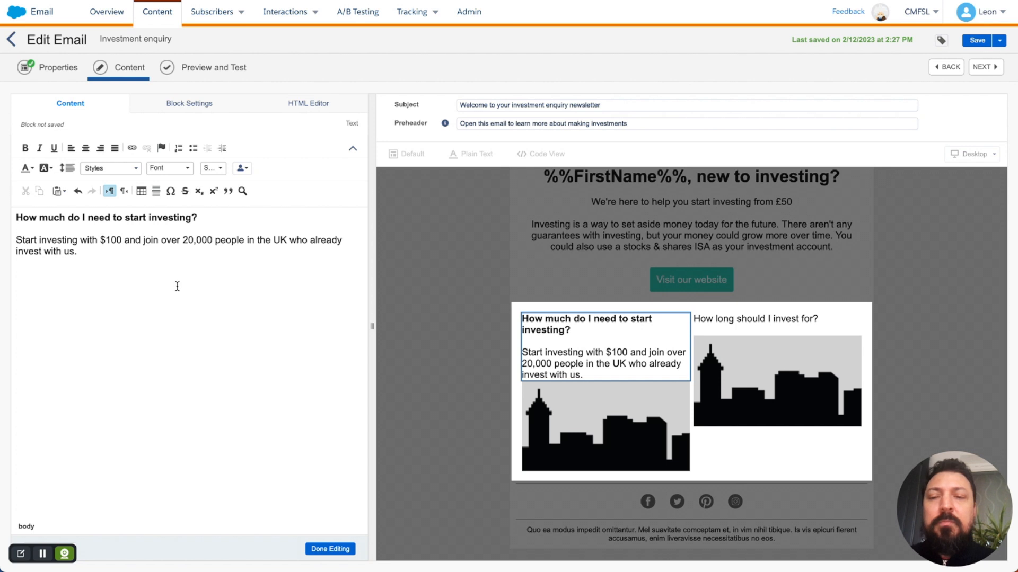
pyautogui.click(331, 550)
# Step: Add the right column's sentence recommending investing for at least 5 years
pyautogui.click(705, 330)
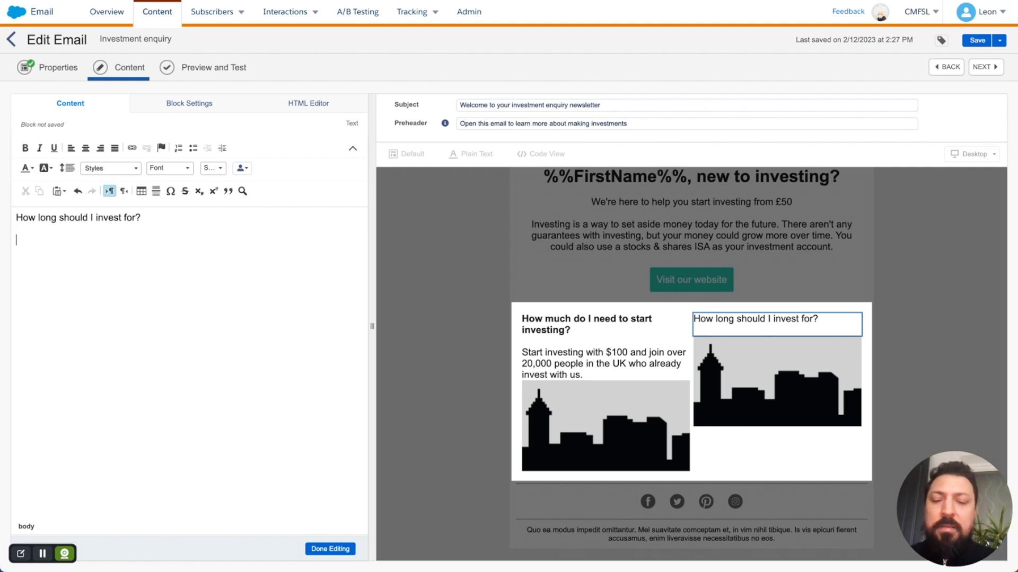
pyautogui.press('super+Tab')
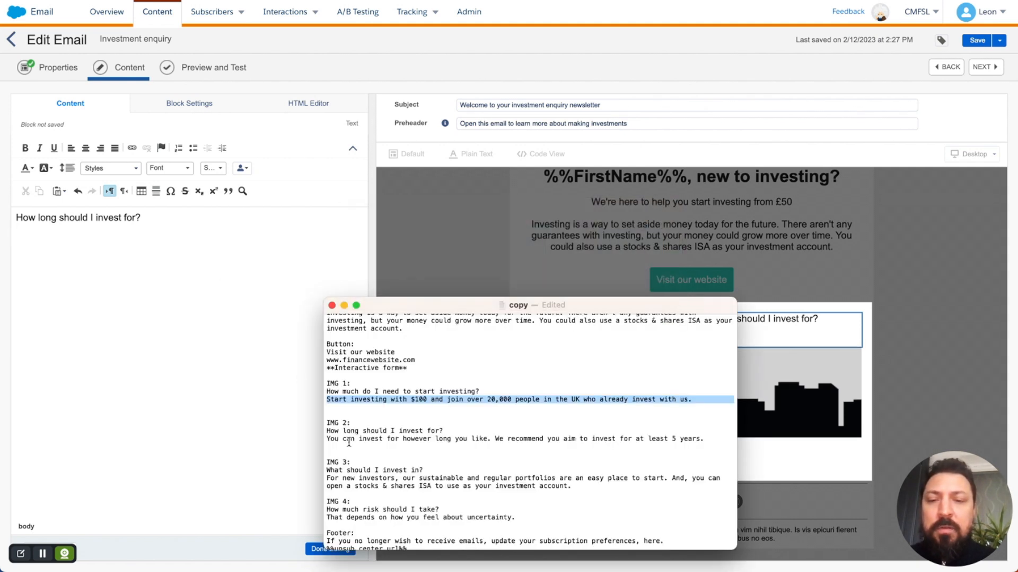
pyautogui.tripleClick(350, 440)
pyautogui.press('super+c')
pyautogui.click(146, 301)
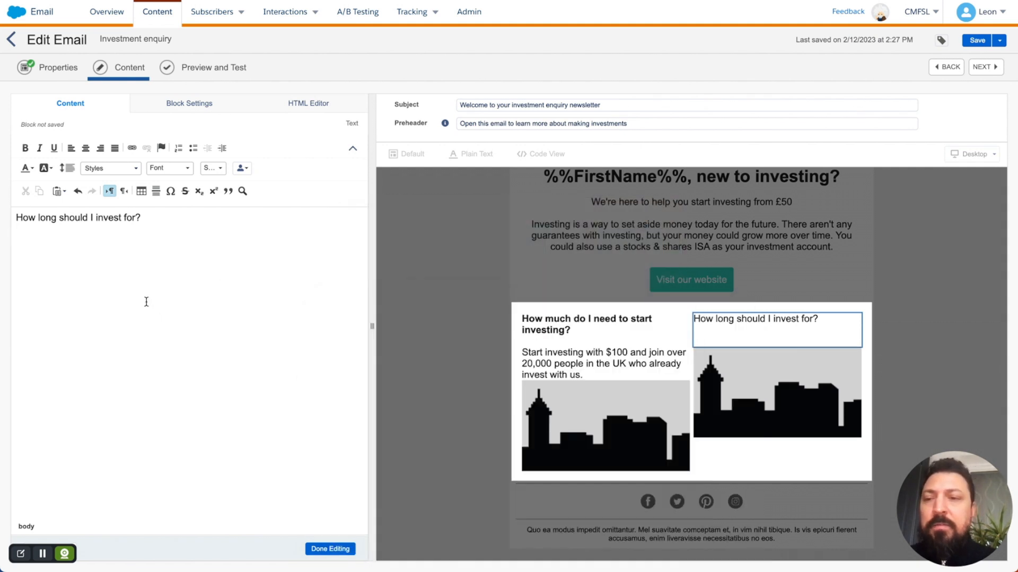
pyautogui.press('super+v')
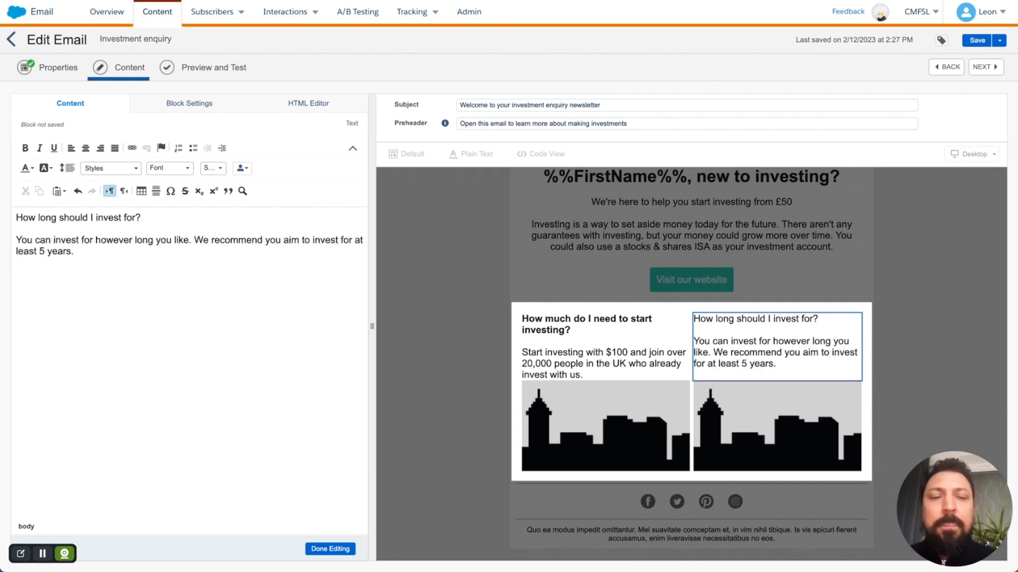
pyautogui.click(330, 550)
pyautogui.click(529, 432)
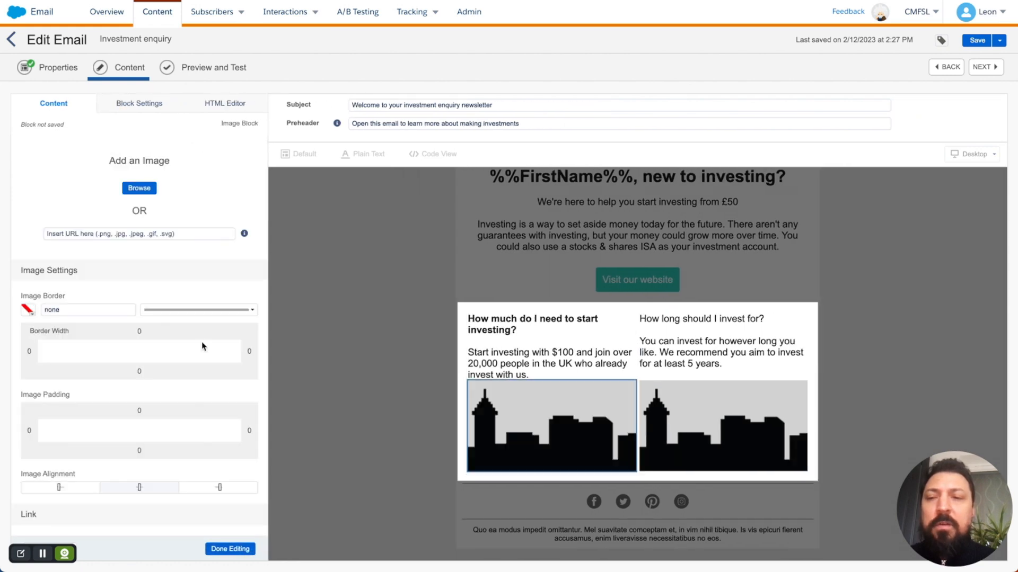
# Step: Replace the left column's skyline placeholder with finance_img_1_t.jpg
pyautogui.click(153, 187)
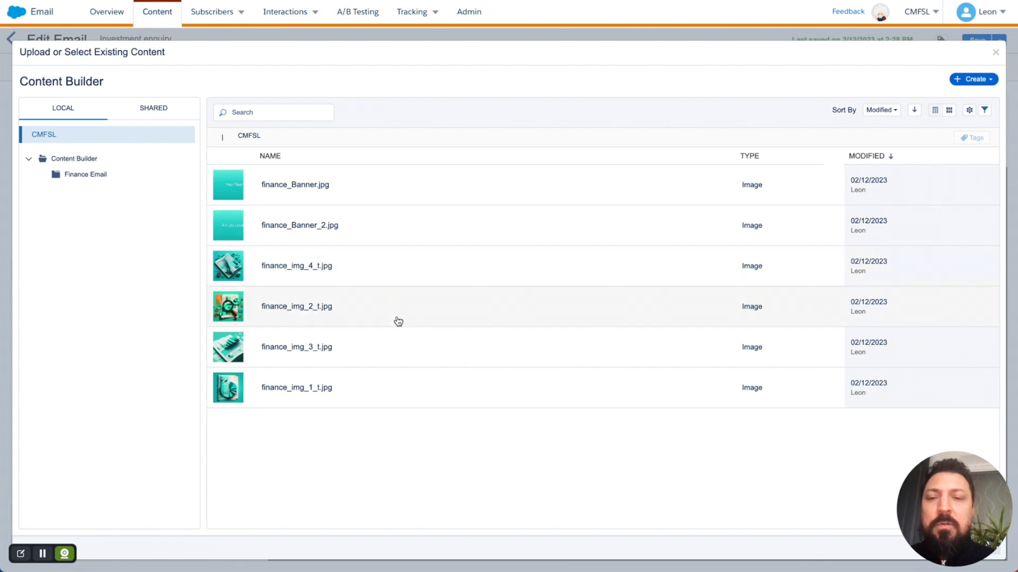
pyautogui.click(394, 383)
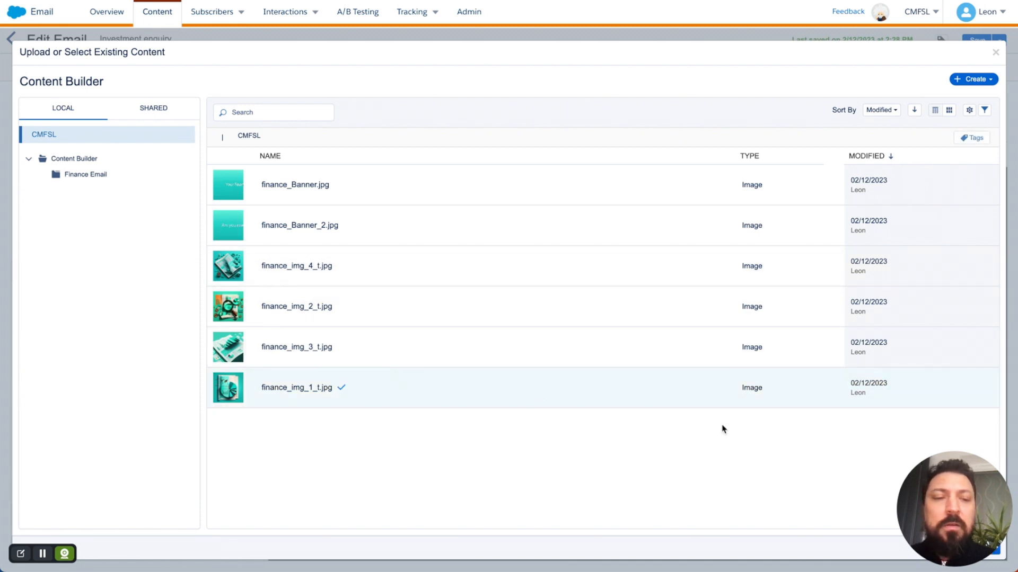
pyautogui.moveTo(958, 556); pyautogui.dragTo(957, 111)
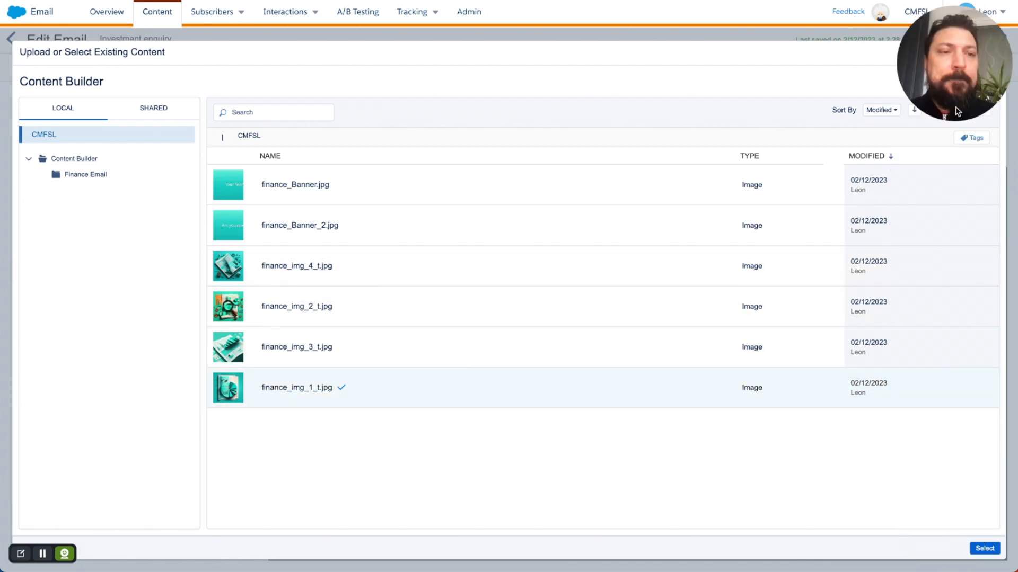
pyautogui.click(984, 550)
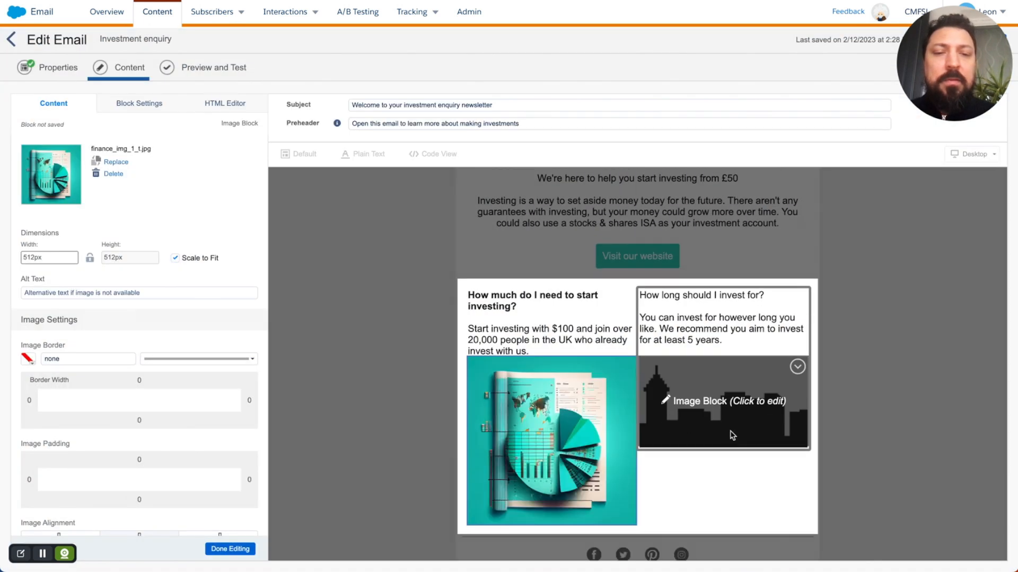
# Step: Replace the right column's skyline placeholder with finance_img_2_t.jpg
pyautogui.click(746, 418)
pyautogui.click(138, 188)
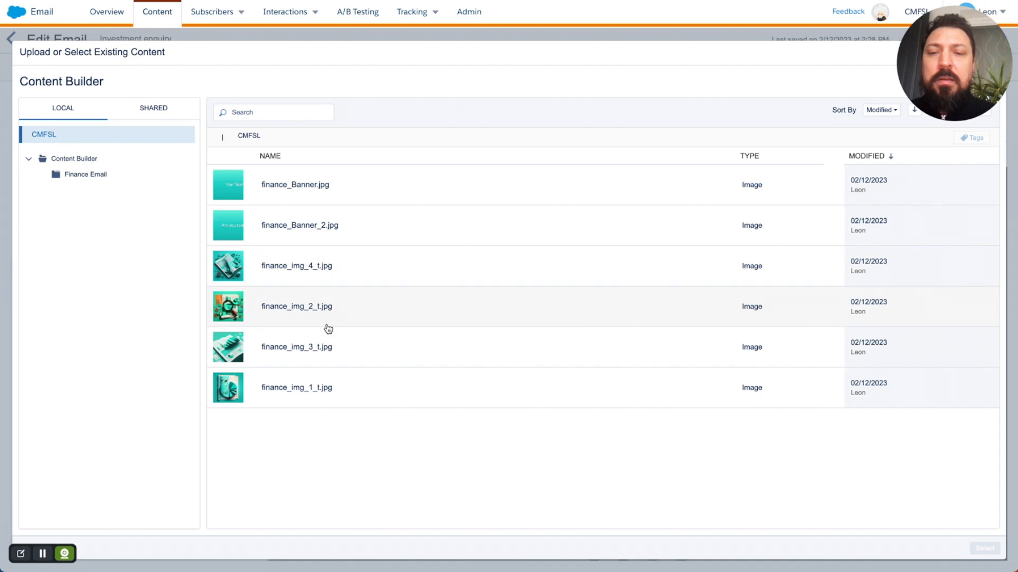
pyautogui.click(370, 306)
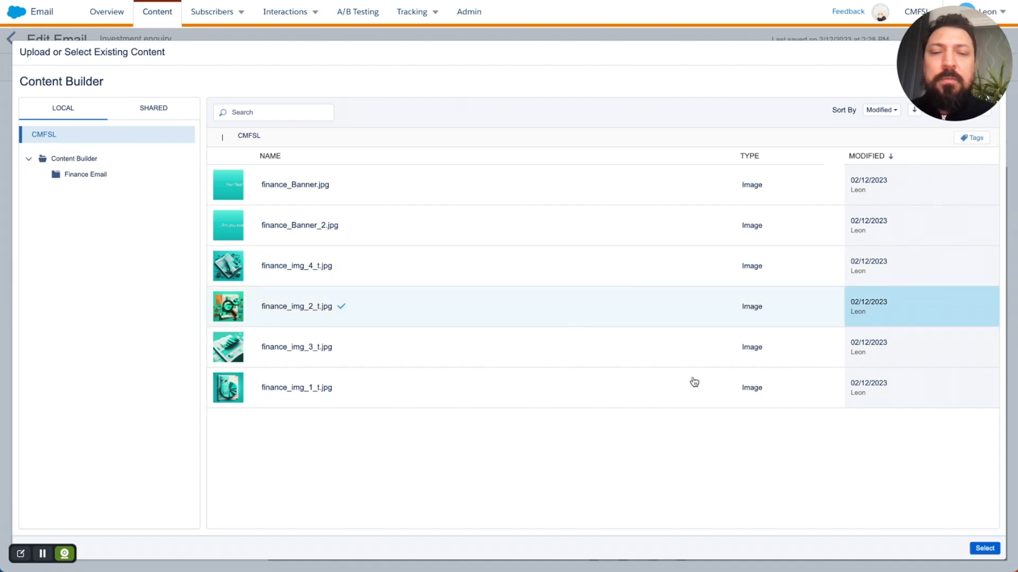
pyautogui.click(985, 548)
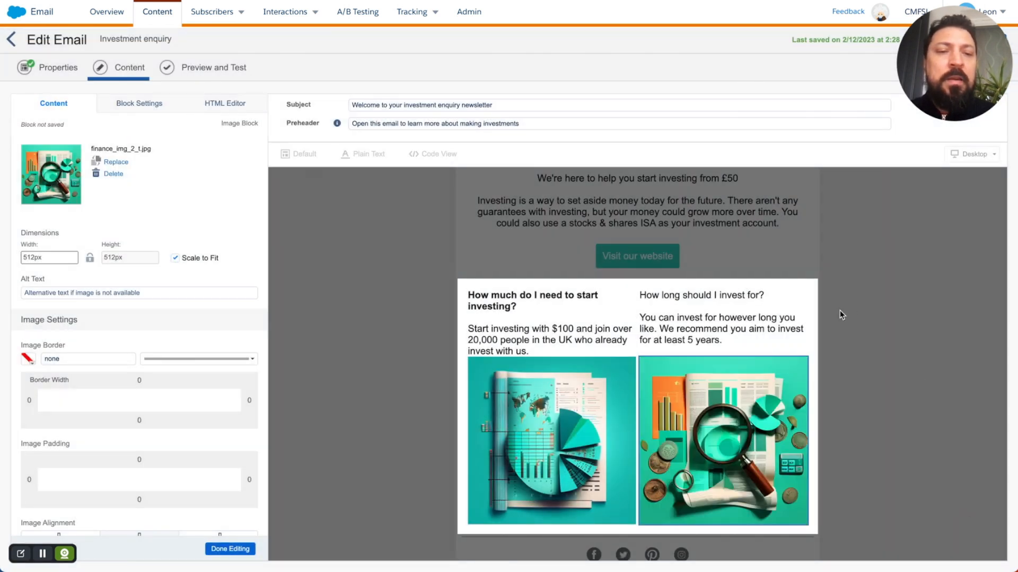
pyautogui.click(872, 330)
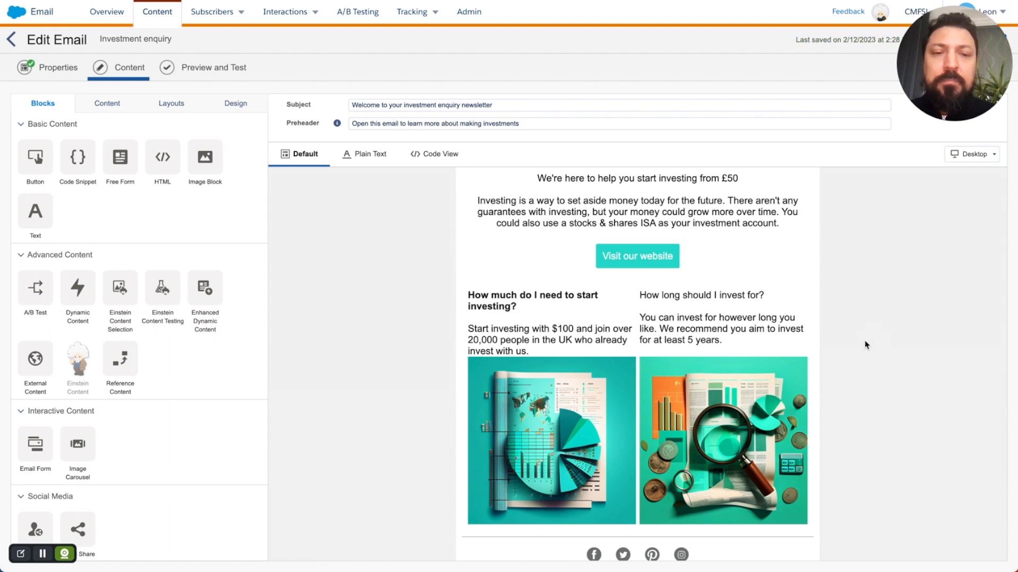
# Step: Make the right column's heading 'How long should I invest for?' bold
pyautogui.click(748, 318)
pyautogui.click(749, 318)
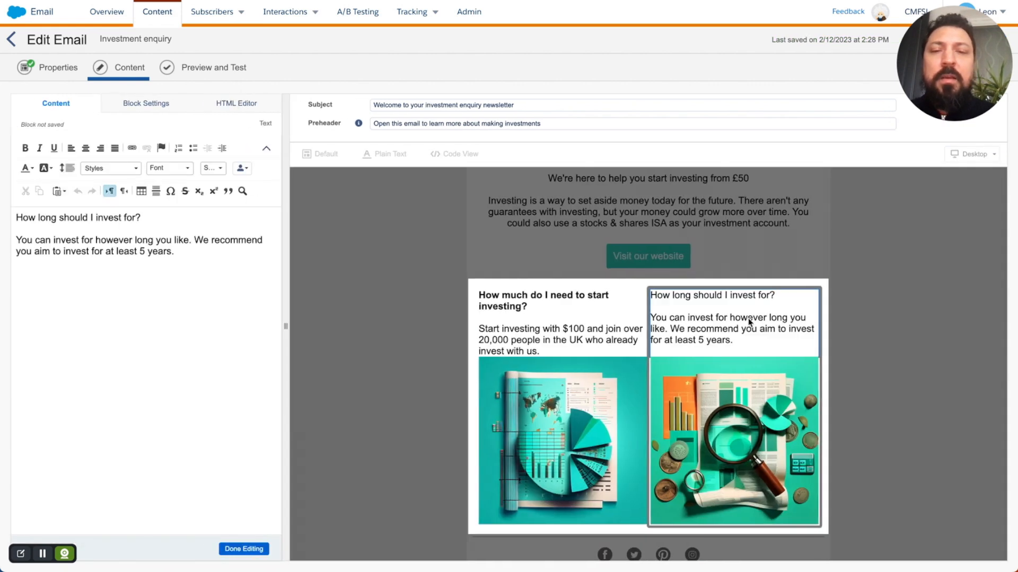
pyautogui.tripleClick(62, 214)
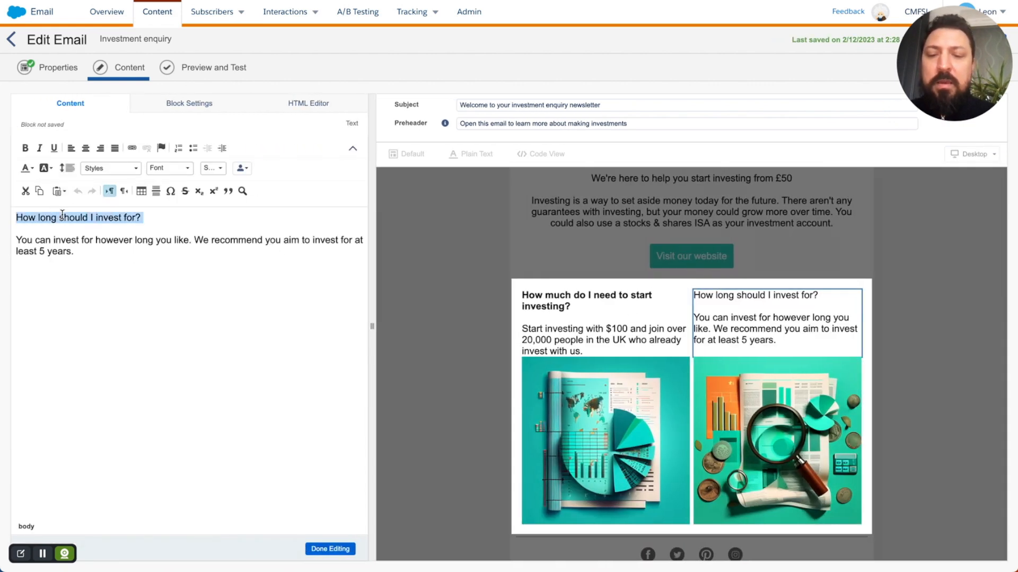
pyautogui.hotkey('ctrl', 'b')
pyautogui.click(319, 547)
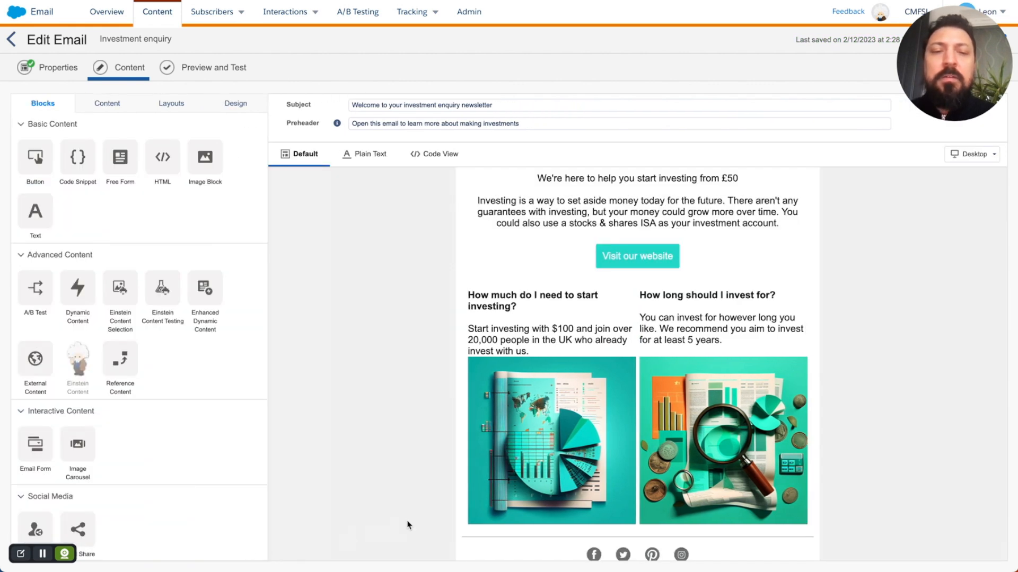
# Step: Show the Content library of saved items in the left panel
pyautogui.scroll(-1, 393, 440)
pyautogui.scroll(1, 392, 439)
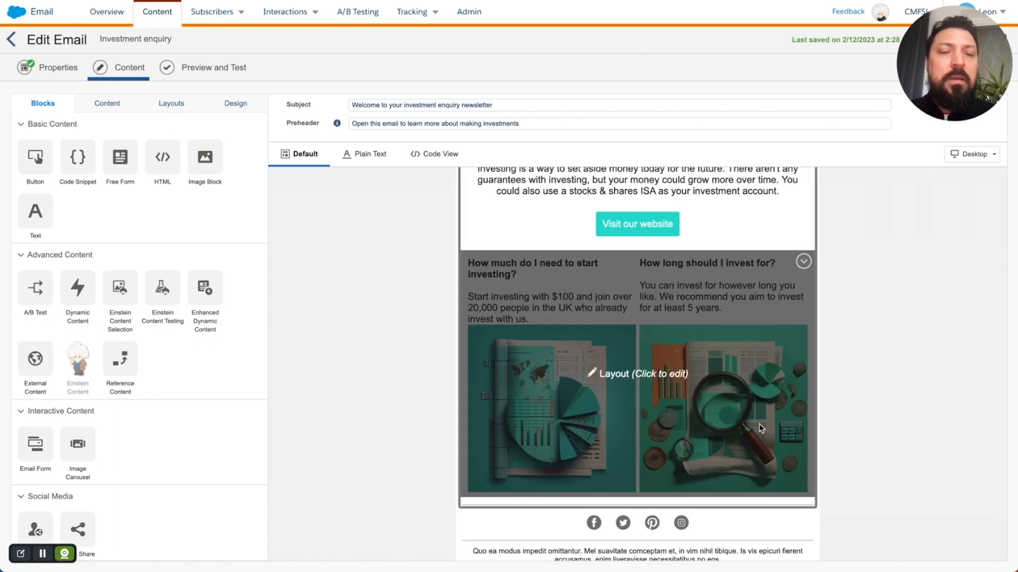
pyautogui.scroll(-1, 761, 429)
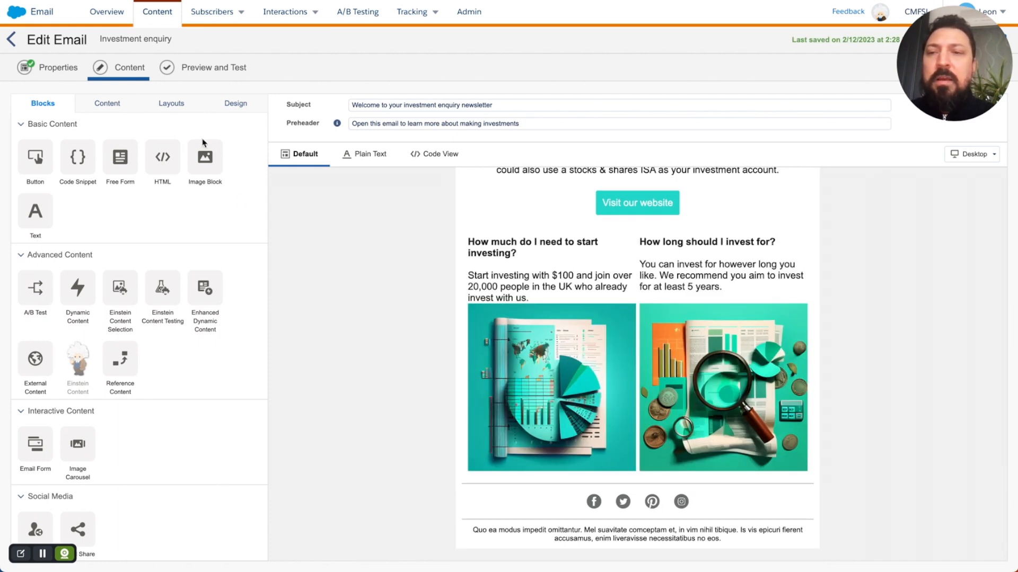
pyautogui.click(107, 103)
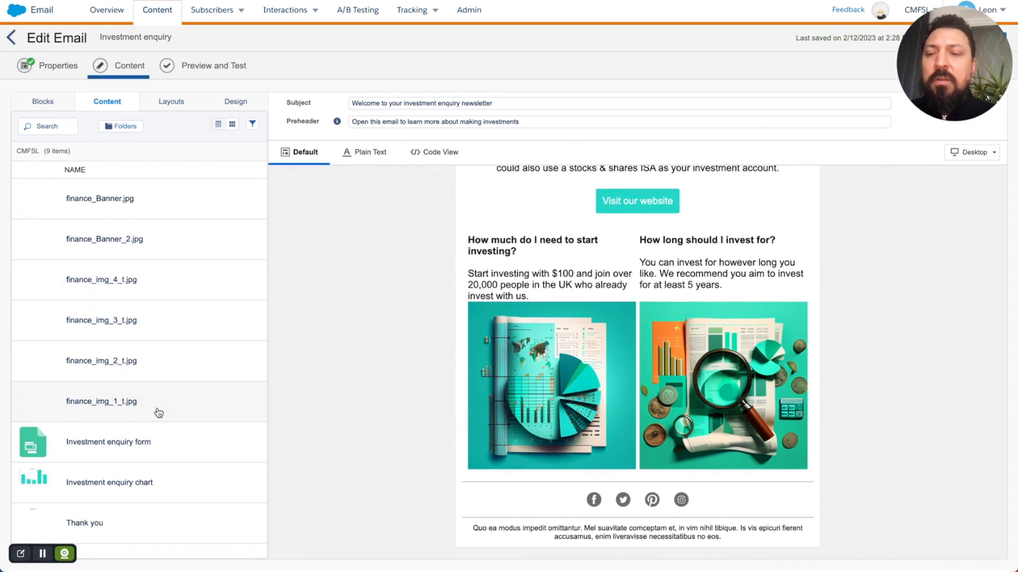
# Step: Place the Investment enquiry chart directly beneath the two-image row
pyautogui.moveTo(192, 483); pyautogui.dragTo(530, 476)
pyautogui.moveTo(470, 472); pyautogui.dragTo(478, 440)
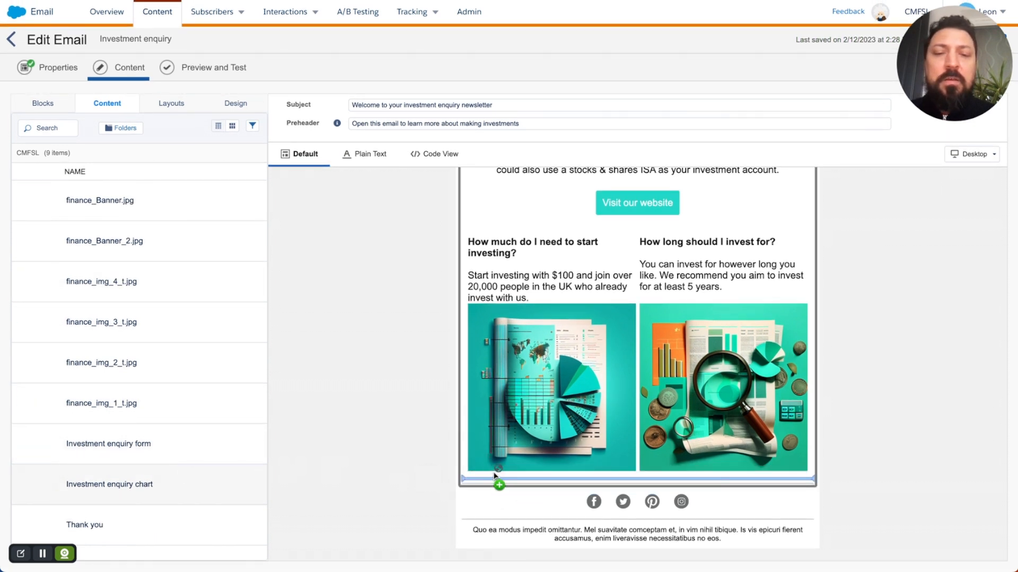
pyautogui.moveTo(493, 476); pyautogui.dragTo(495, 477)
pyautogui.click(441, 443)
# Step: Give the social follow icons the full-colour style with text labels shown
pyautogui.scroll(-4, 430, 392)
pyautogui.click(681, 500)
pyautogui.click(154, 453)
pyautogui.click(138, 473)
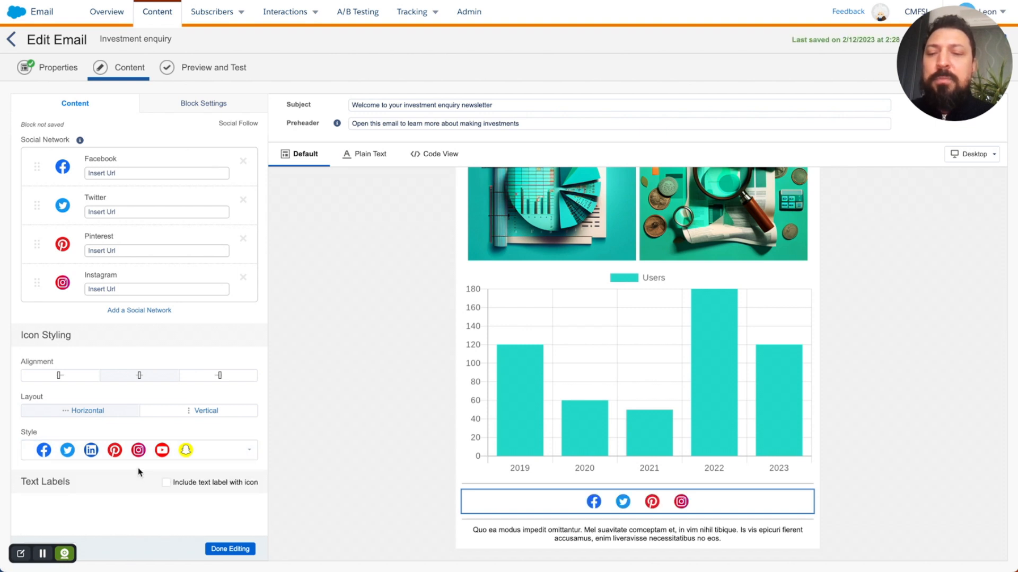
pyautogui.click(166, 483)
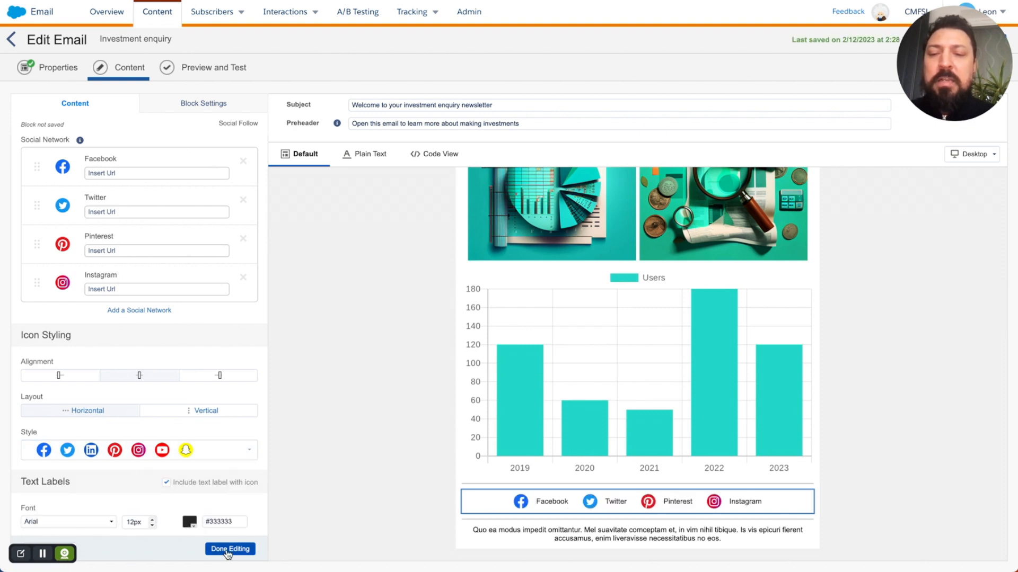
pyautogui.scroll(-1, 158, 499)
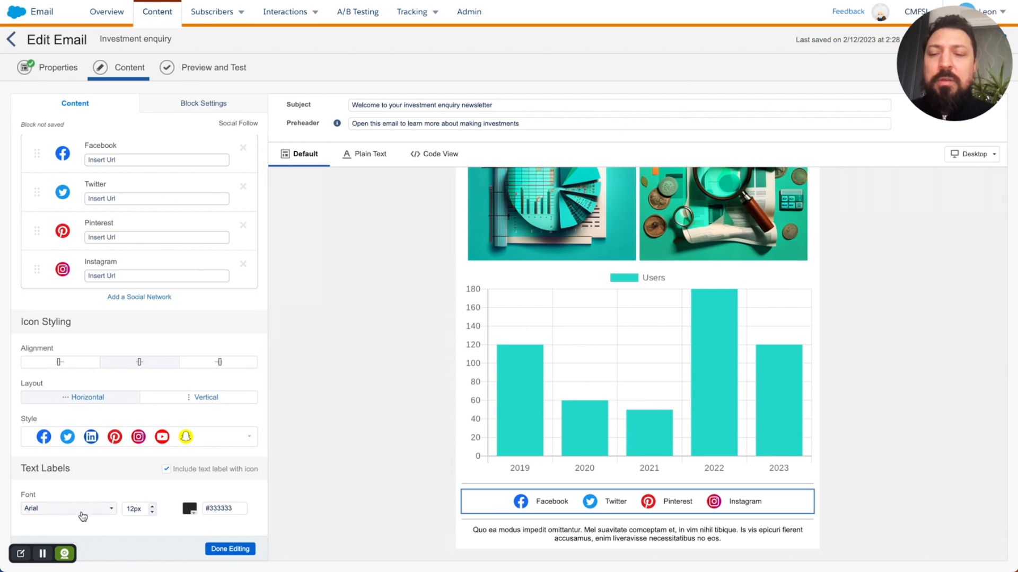
pyautogui.click(226, 551)
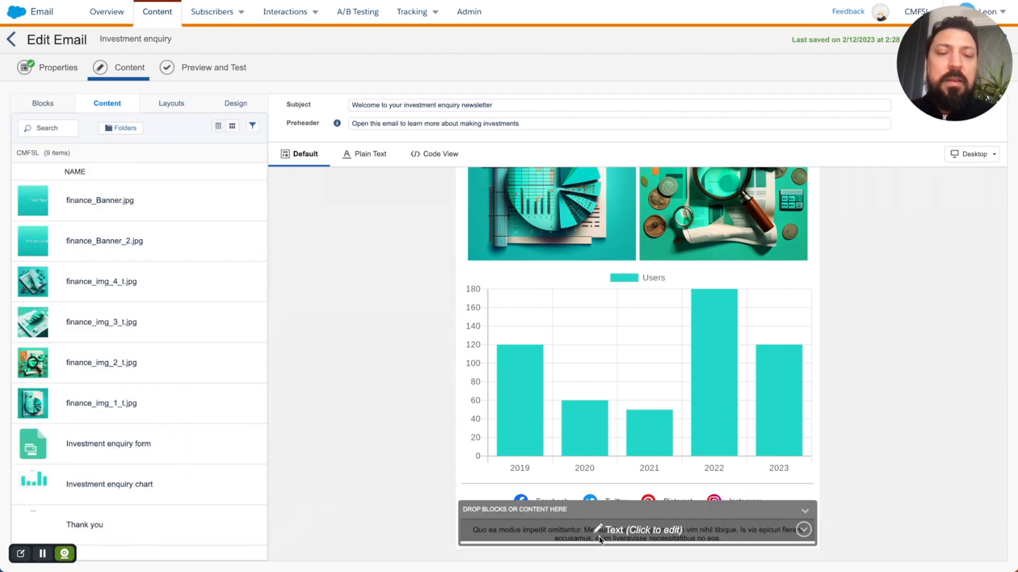
# Step: Replace the footer's lorem ipsum with 'If you no longer wish to receive emails, update your subscription preferences, here.'
pyautogui.click(646, 536)
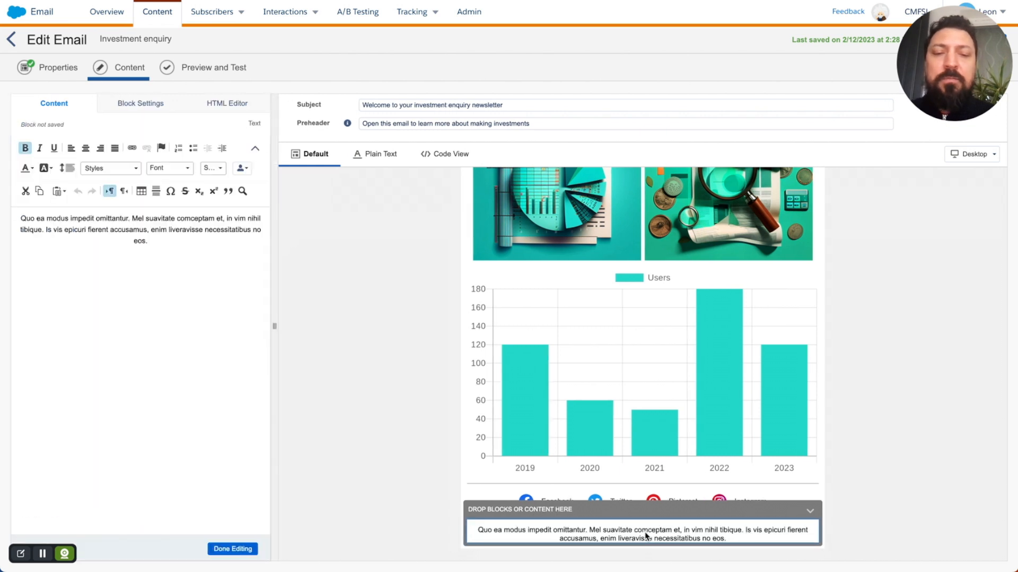
pyautogui.hotkey('ctrl', 'a')
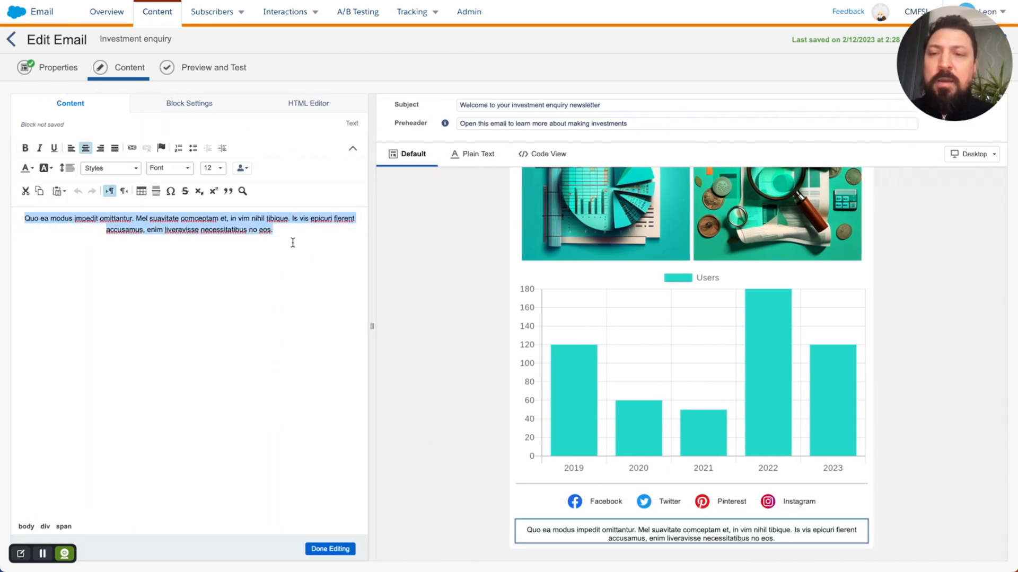
pyautogui.press('BackSpace')
pyautogui.press('super+Tab')
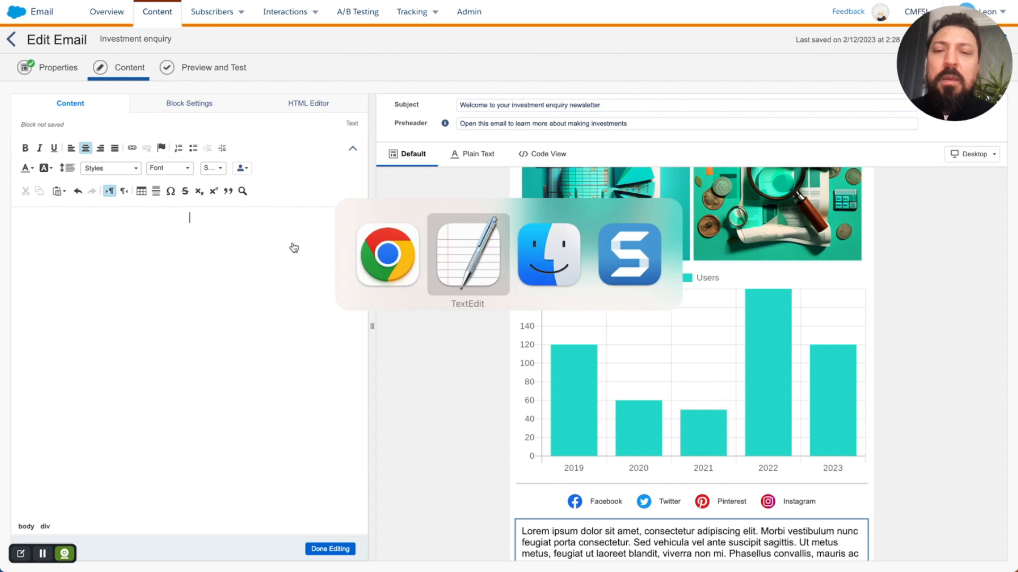
pyautogui.scroll(-3, 395, 484)
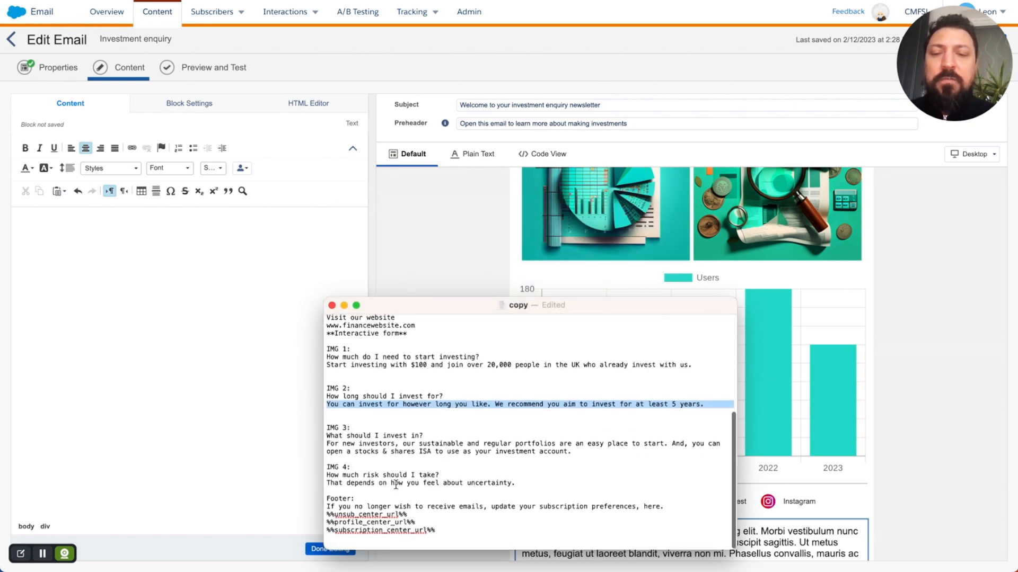
pyautogui.tripleClick(384, 505)
pyautogui.press('super+c')
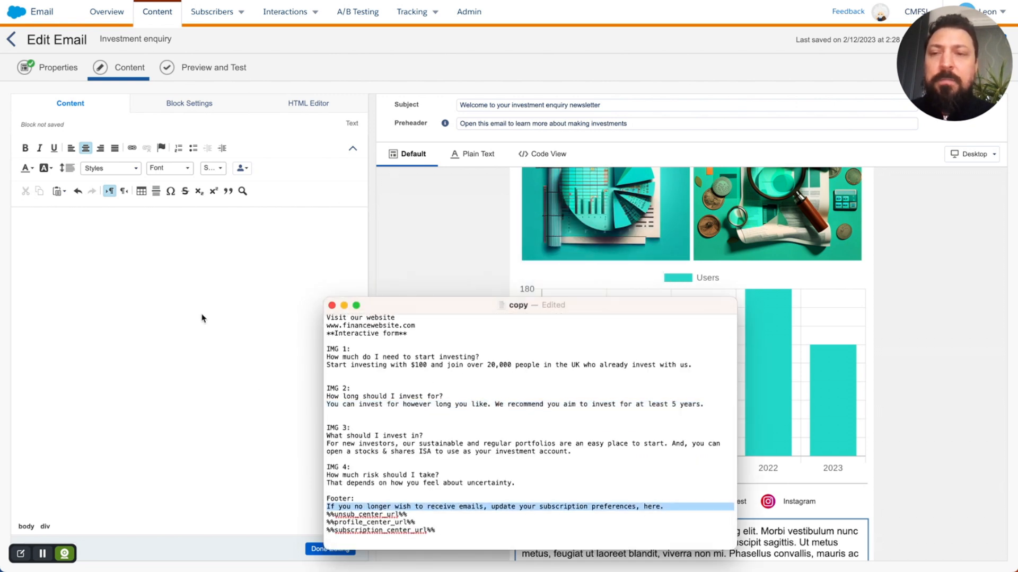
pyautogui.click(201, 318)
pyautogui.press('super+v')
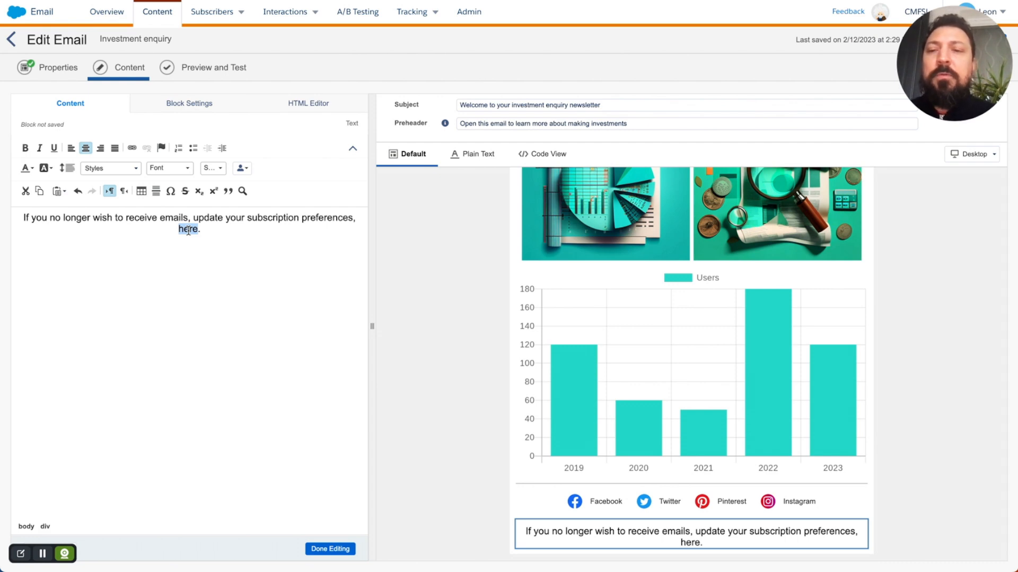
# Step: Link the footer word 'here' to %%subscription_center_url%%, copied from the email copy document
pyautogui.click(133, 148)
pyautogui.click(515, 128)
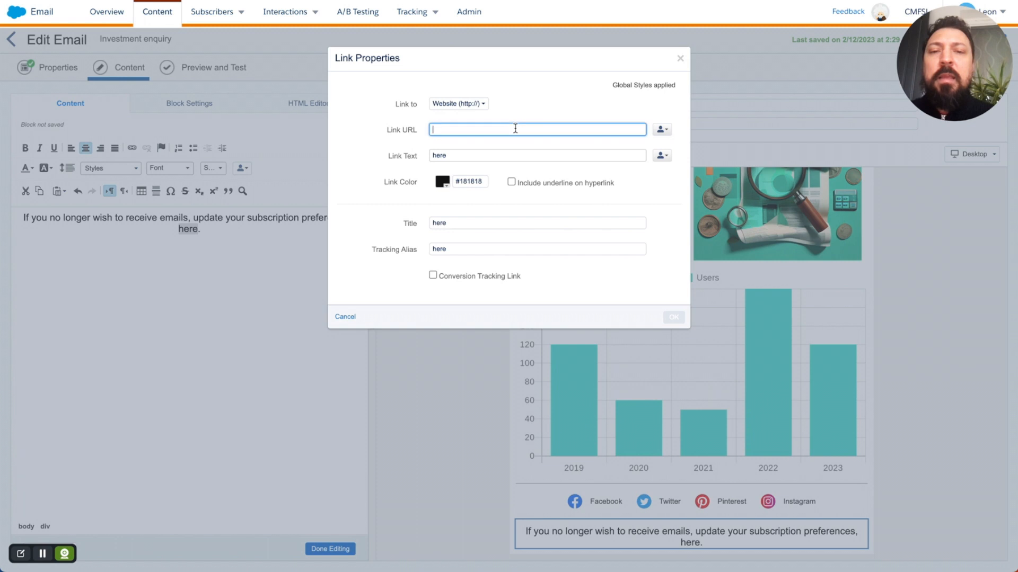
pyautogui.press('super+Tab')
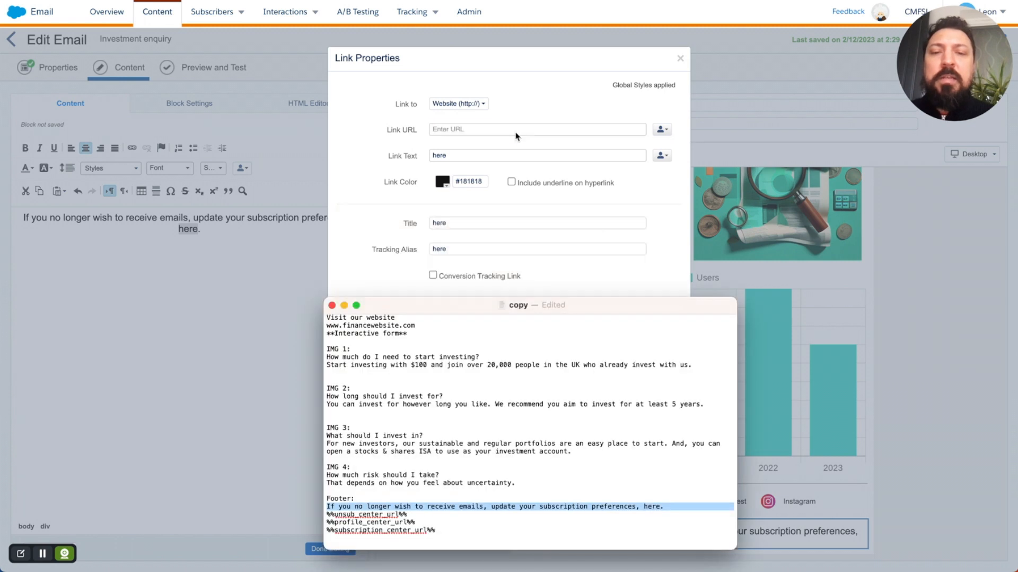
pyautogui.tripleClick(377, 530)
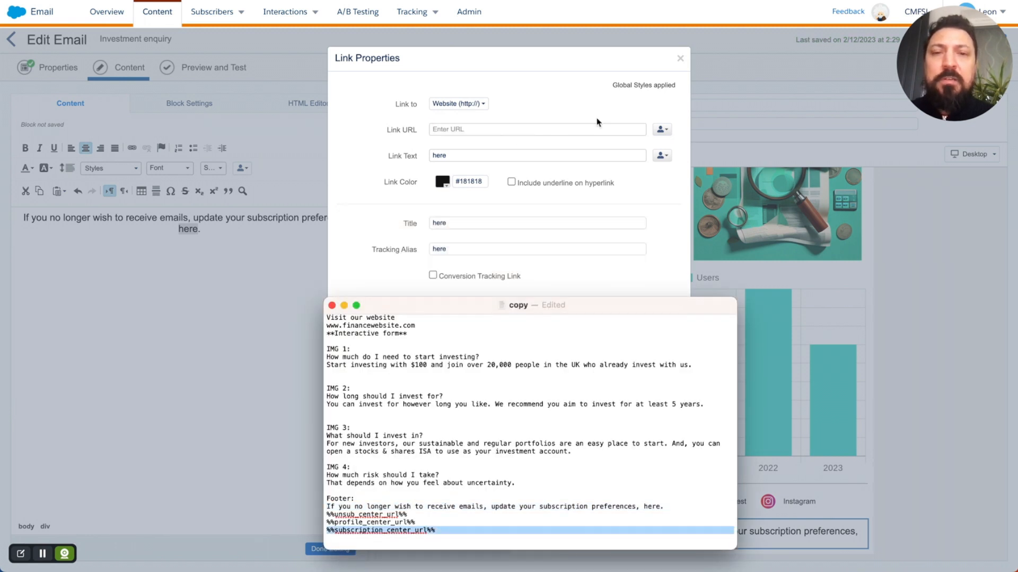
pyautogui.click(576, 129)
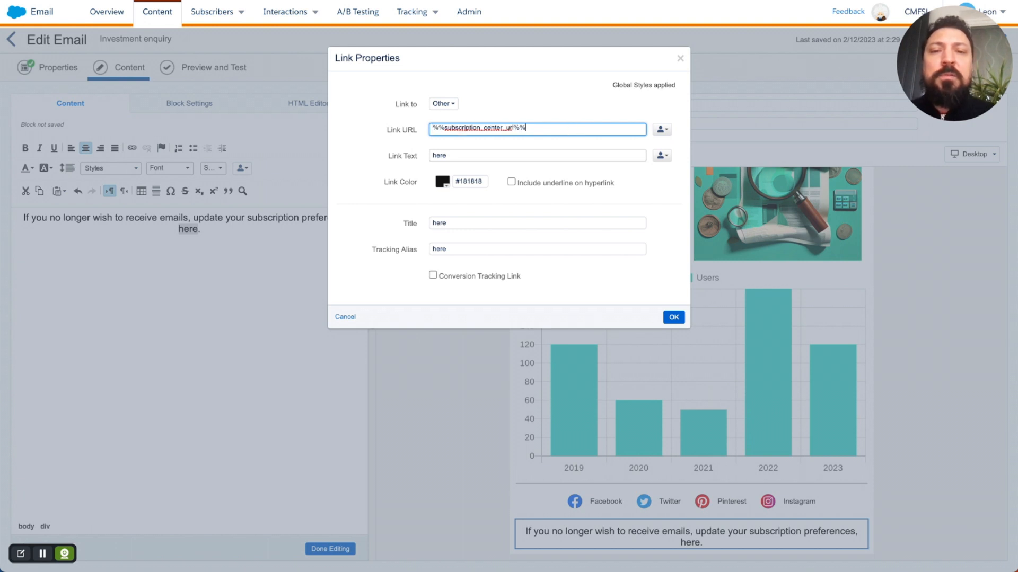
# Step: Title the link 'Subscription Centre' with tracking alias 'Subscription Centre Link' and confirm
pyautogui.doubleClick(527, 155)
pyautogui.doubleClick(474, 223)
pyautogui.write('Sub')
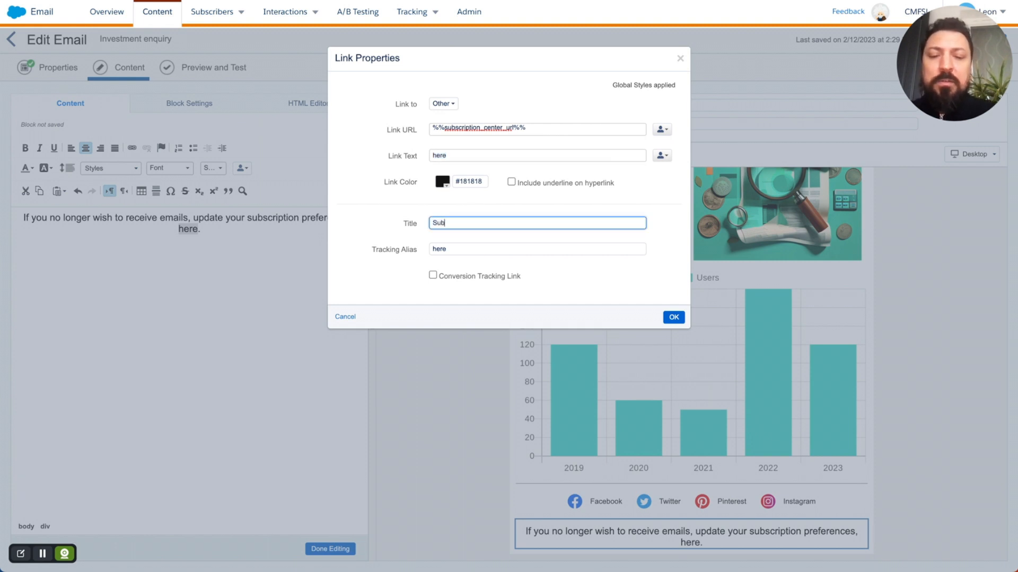
pyautogui.write('scription Centre')
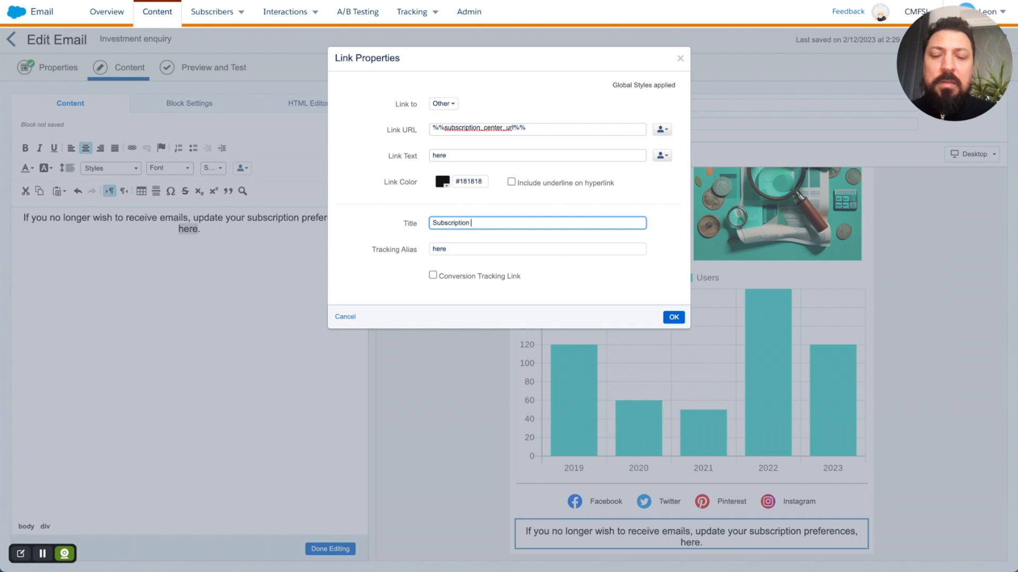
pyautogui.doubleClick(460, 249)
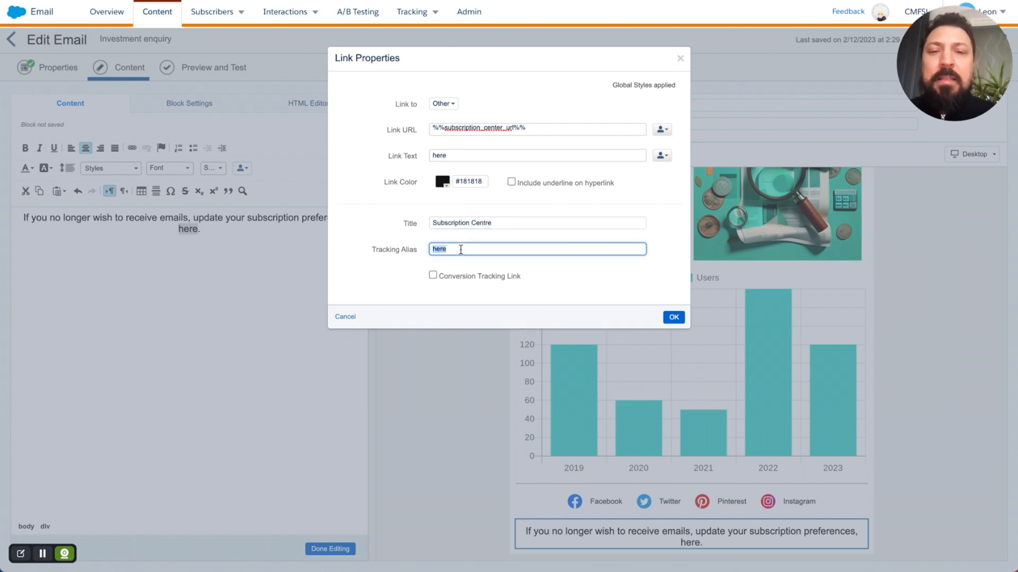
pyautogui.tripleClick(491, 221)
pyautogui.hotkey('ctrl', 'c')
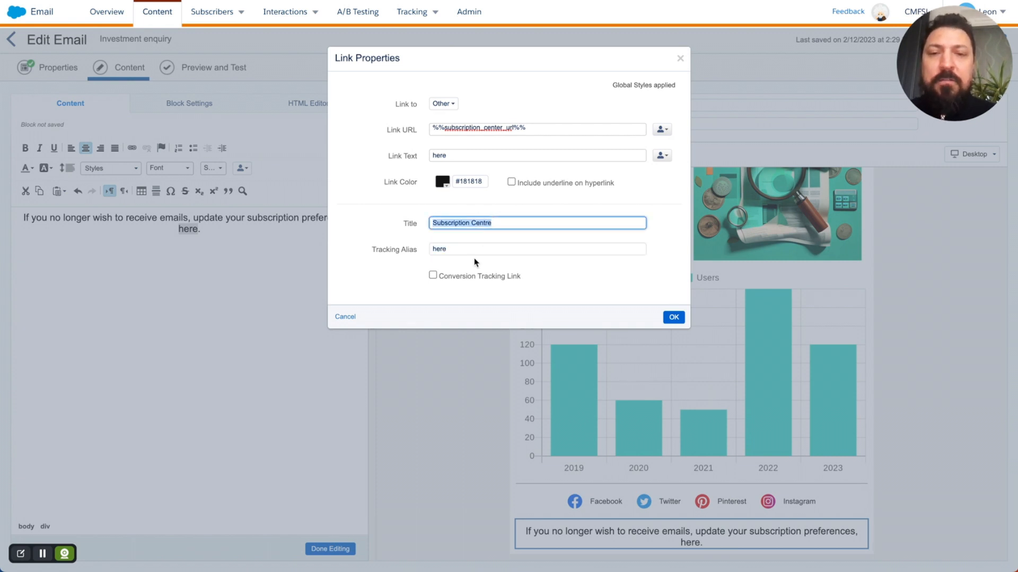
pyautogui.doubleClick(479, 248)
pyautogui.hotkey('ctrl', 'v')
pyautogui.write('Link')
pyautogui.click(669, 317)
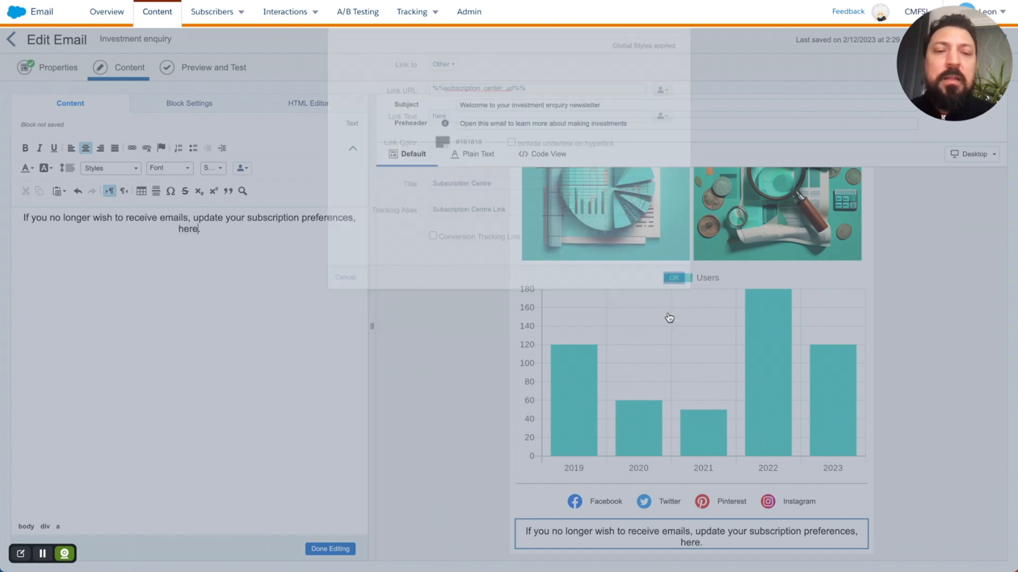
pyautogui.click(334, 550)
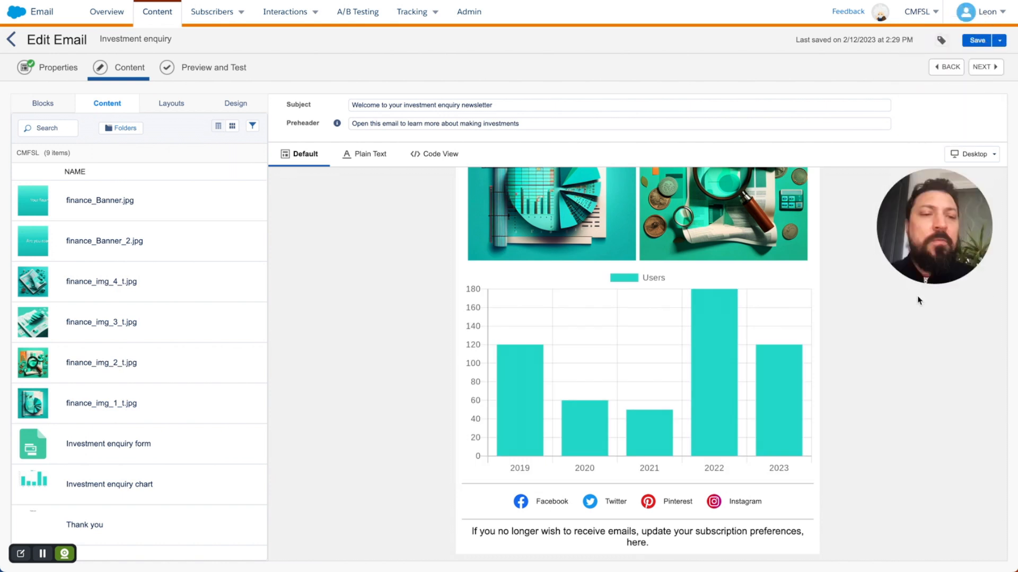
# Step: Check the email at phone width, then return the preview to desktop width
pyautogui.scroll(15, 839, 401)
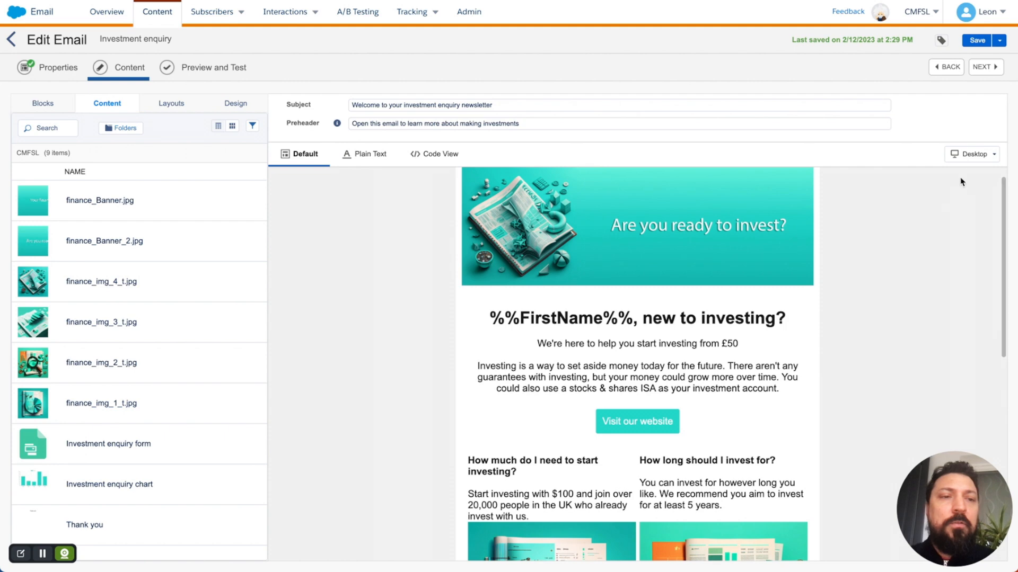
pyautogui.click(976, 156)
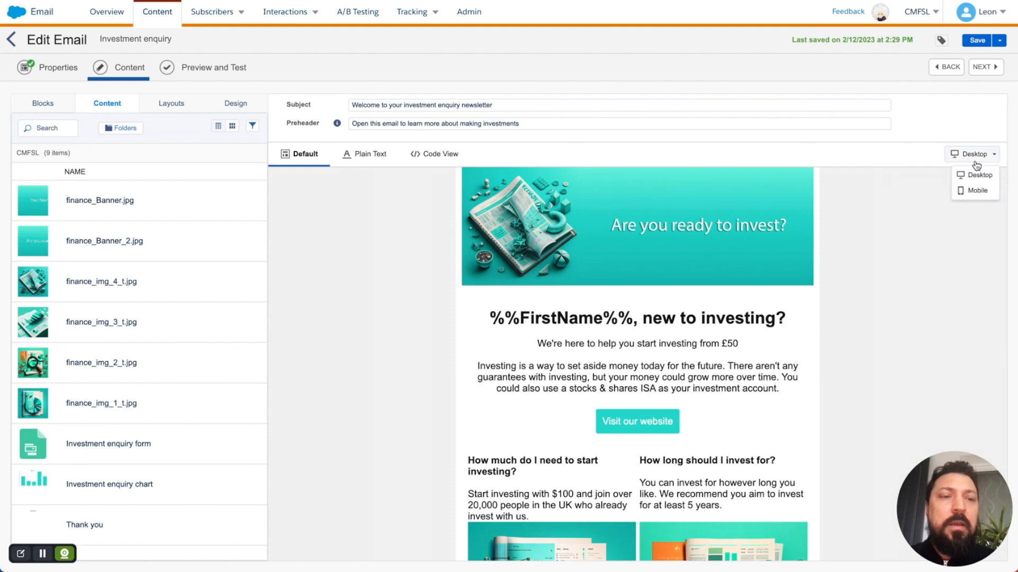
pyautogui.click(978, 191)
pyautogui.scroll(-7, 735, 337)
pyautogui.scroll(-5, 736, 337)
pyautogui.scroll(-5, 748, 364)
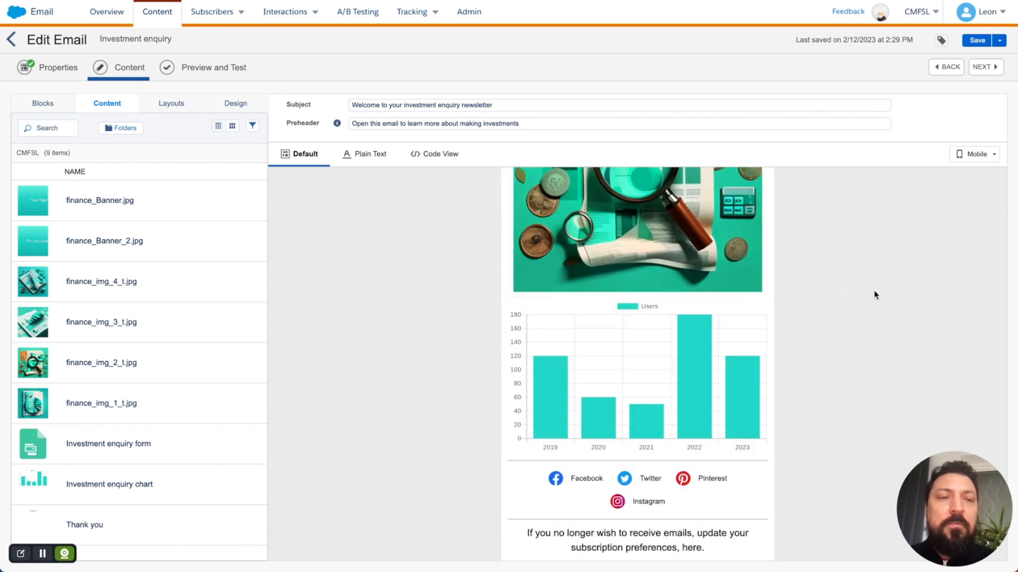
pyautogui.click(963, 155)
pyautogui.click(965, 176)
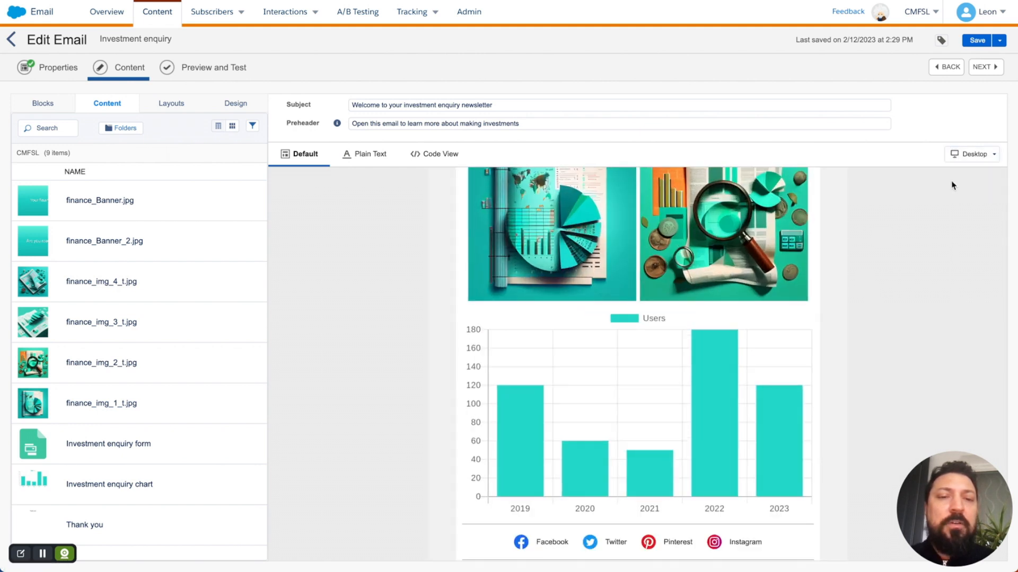
# Step: Select the two-column question block on the canvas for editing
pyautogui.scroll(2, 853, 320)
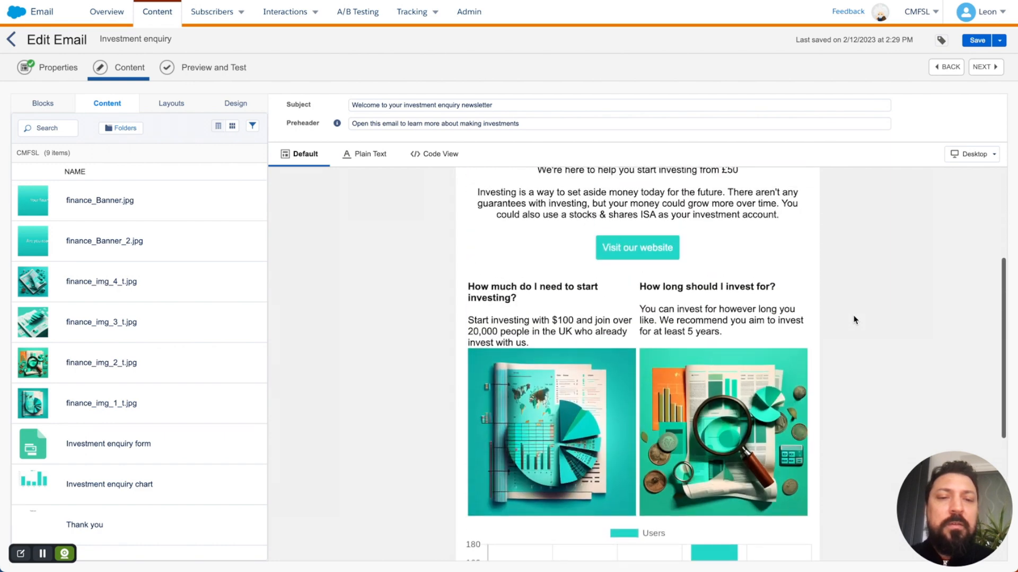
pyautogui.scroll(1, 853, 320)
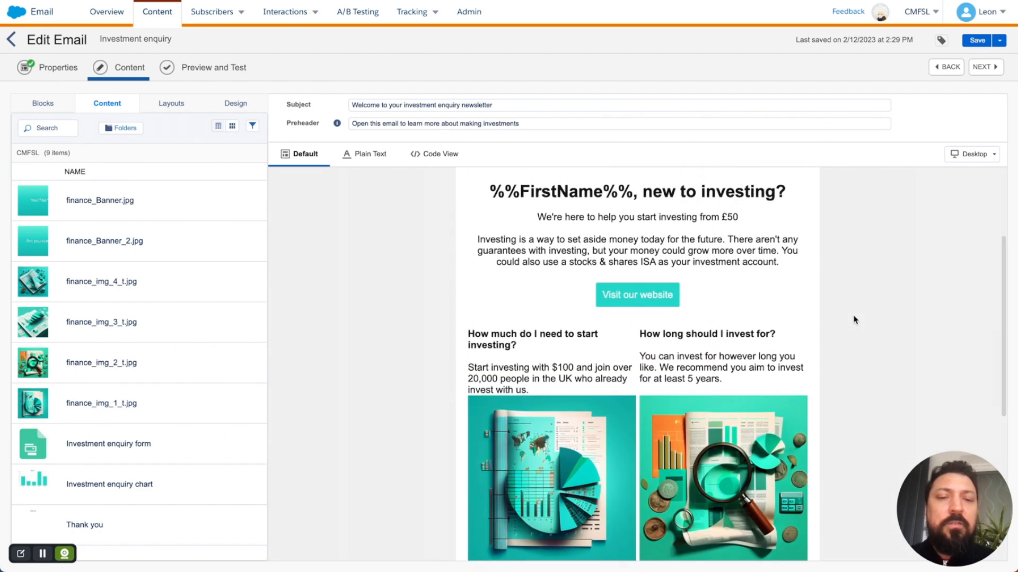
pyautogui.click(691, 378)
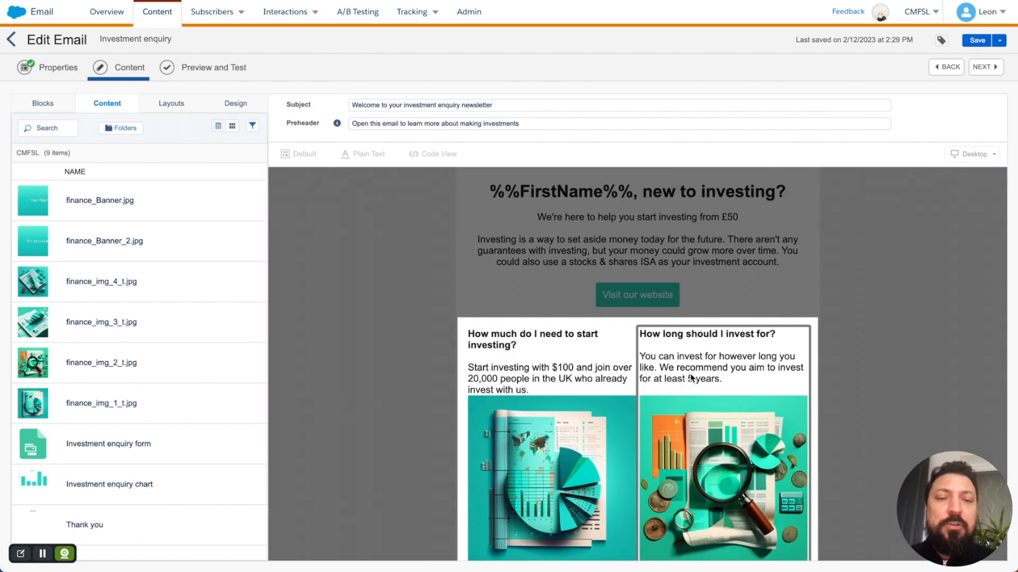
# Step: Review the 'How long should I invest for?' and left column texts, then exit so the email saves
pyautogui.click(692, 377)
pyautogui.click(184, 273)
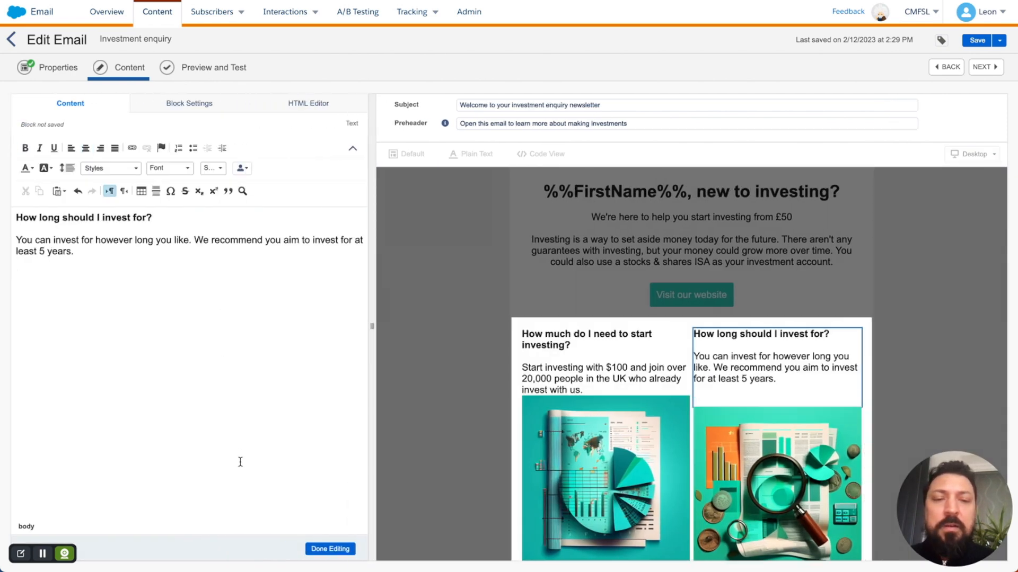
pyautogui.click(330, 549)
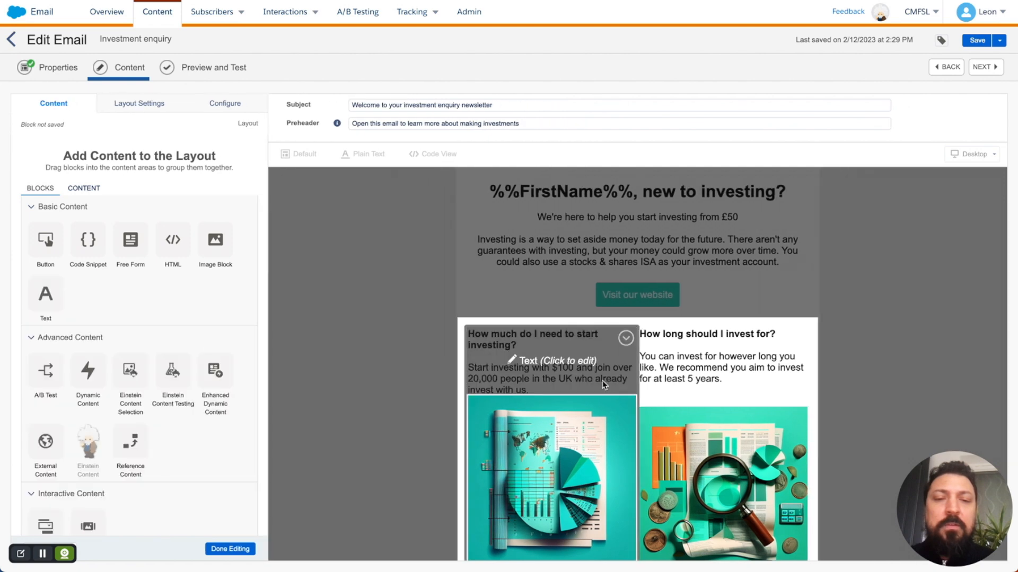
pyautogui.click(616, 386)
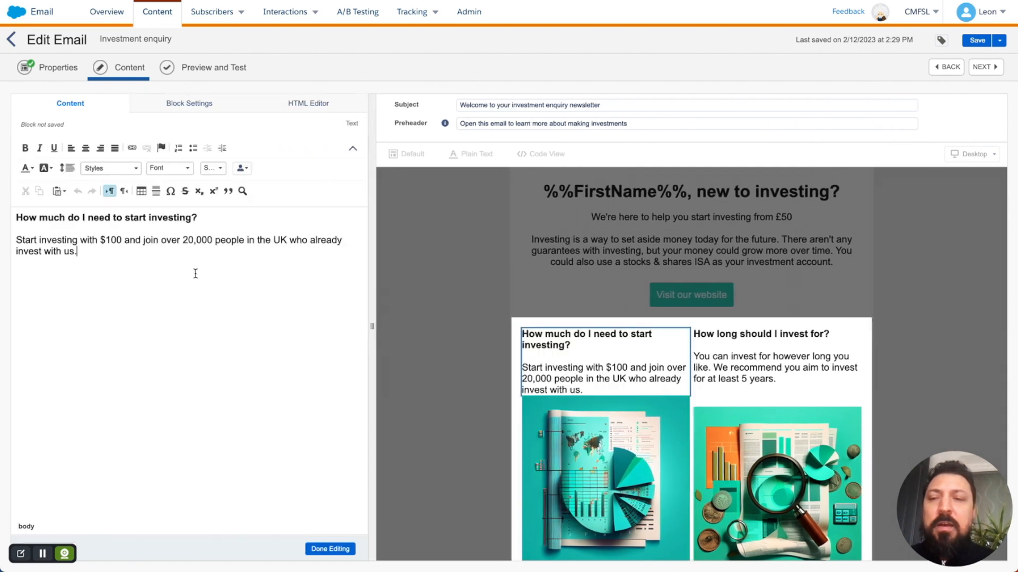
pyautogui.click(330, 549)
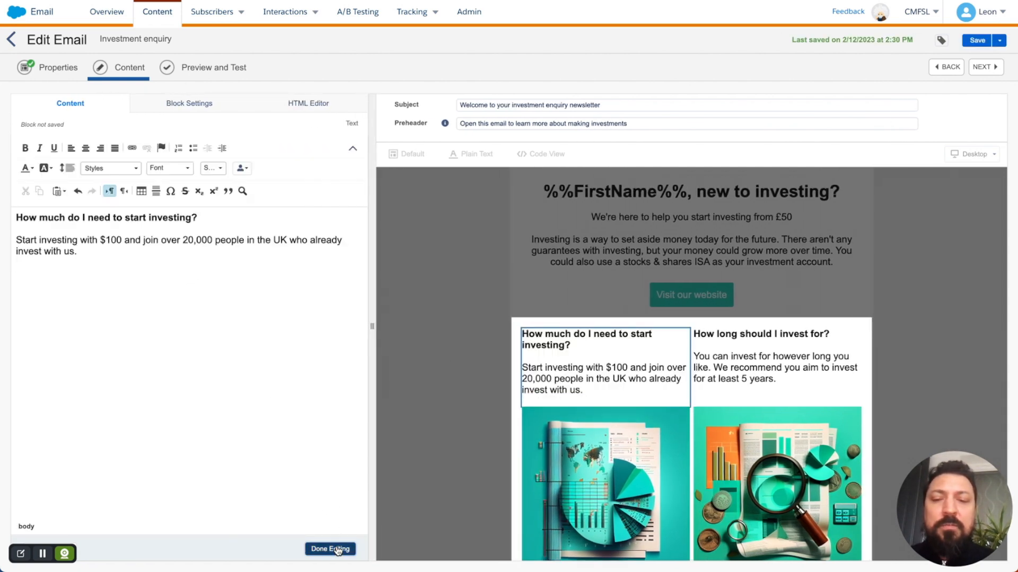
pyautogui.click(232, 550)
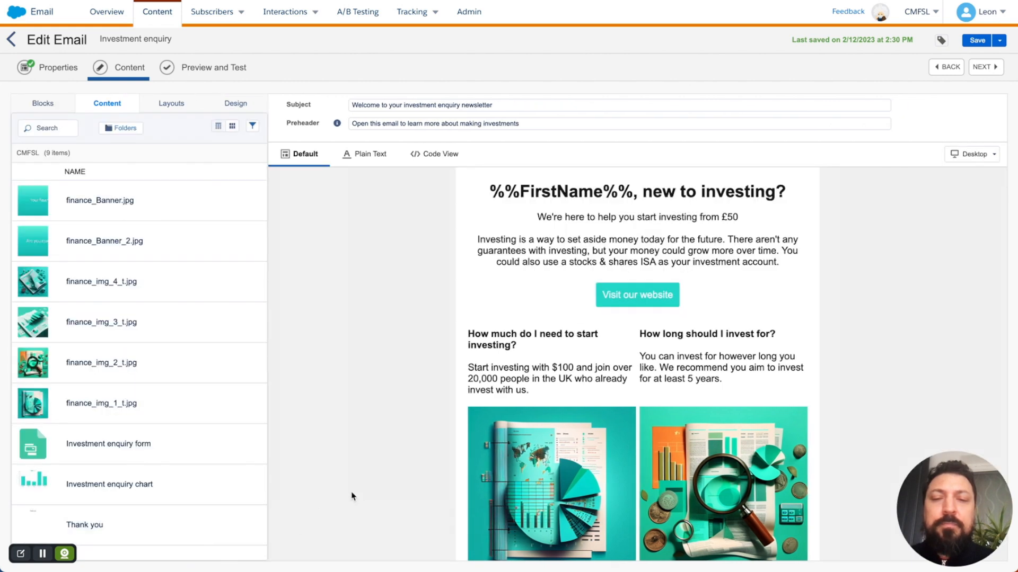
pyautogui.scroll(-2, 370, 400)
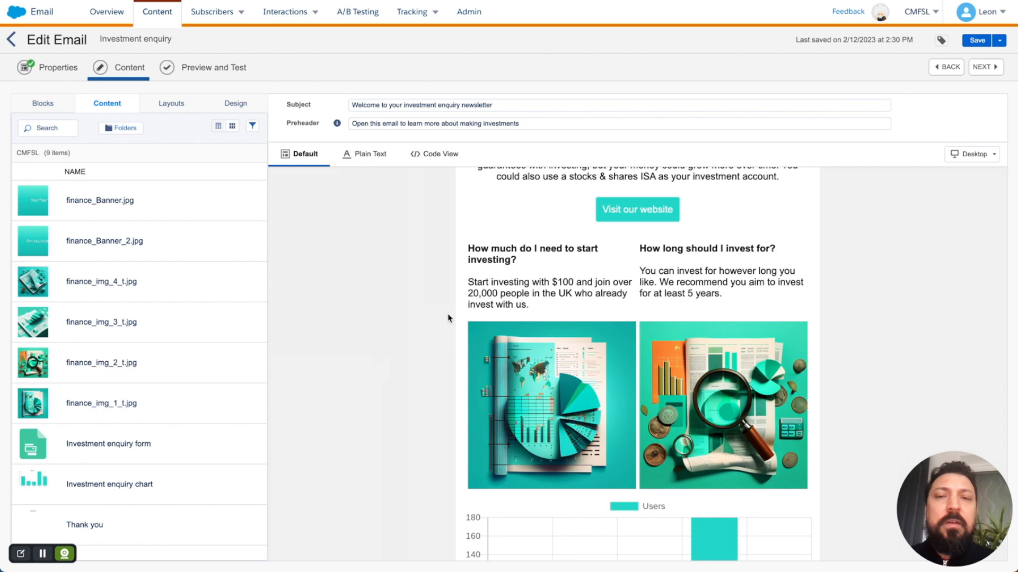
# Step: Preview the email as the first subscriber from Data Extensions > Finance email > Investment enquiry email
pyautogui.click(989, 70)
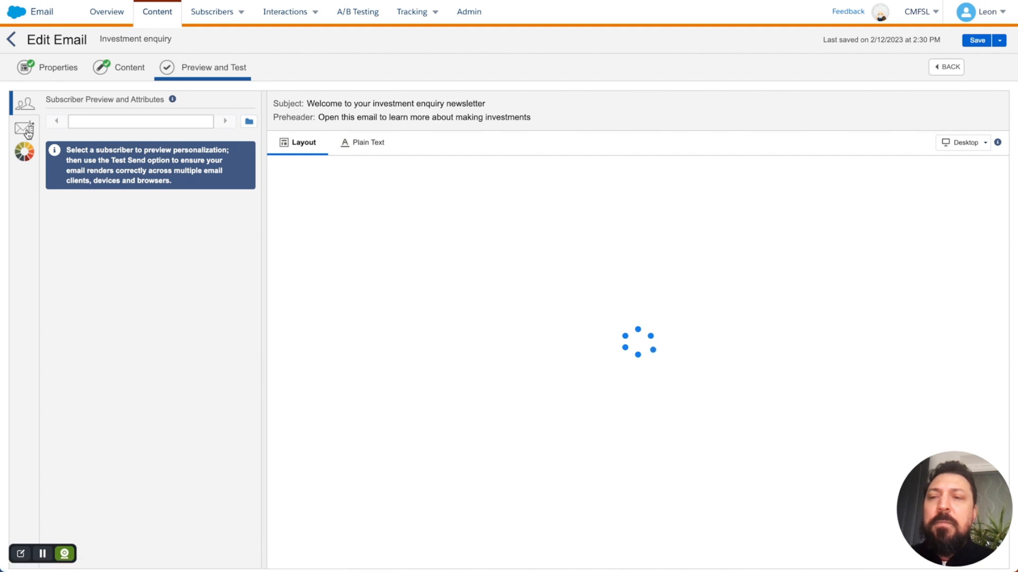
pyautogui.click(248, 121)
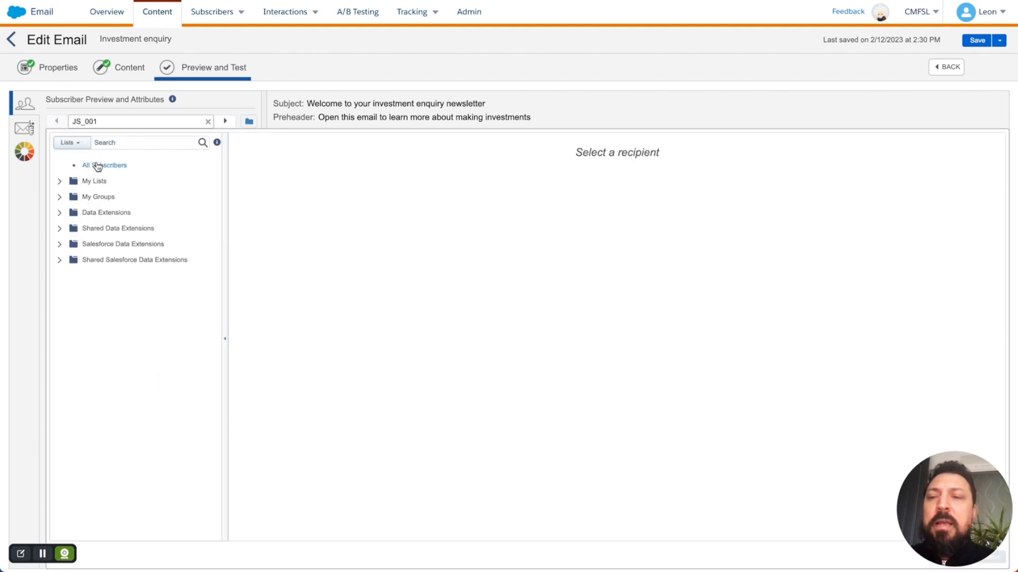
pyautogui.click(59, 213)
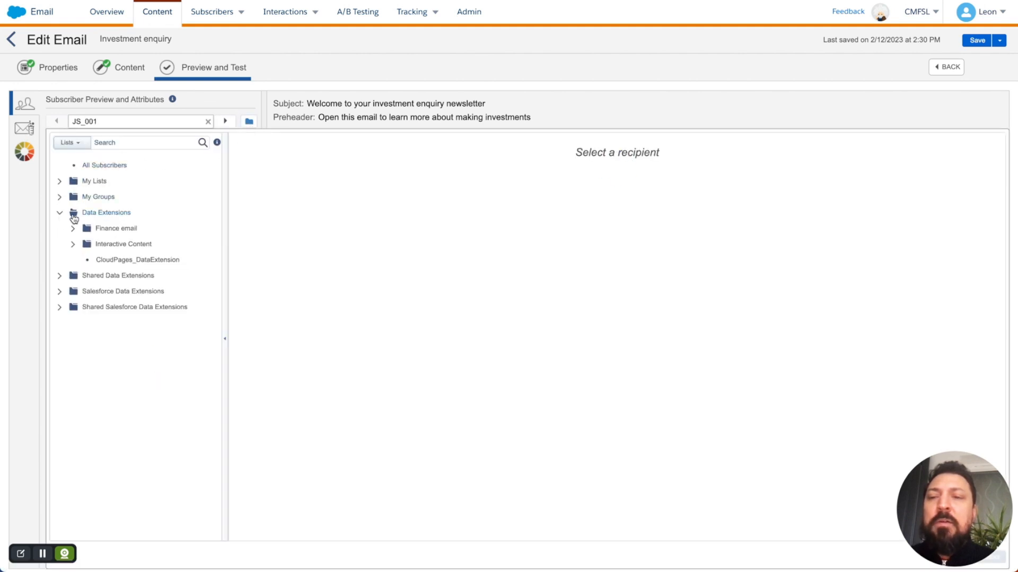
pyautogui.click(109, 229)
pyautogui.click(136, 246)
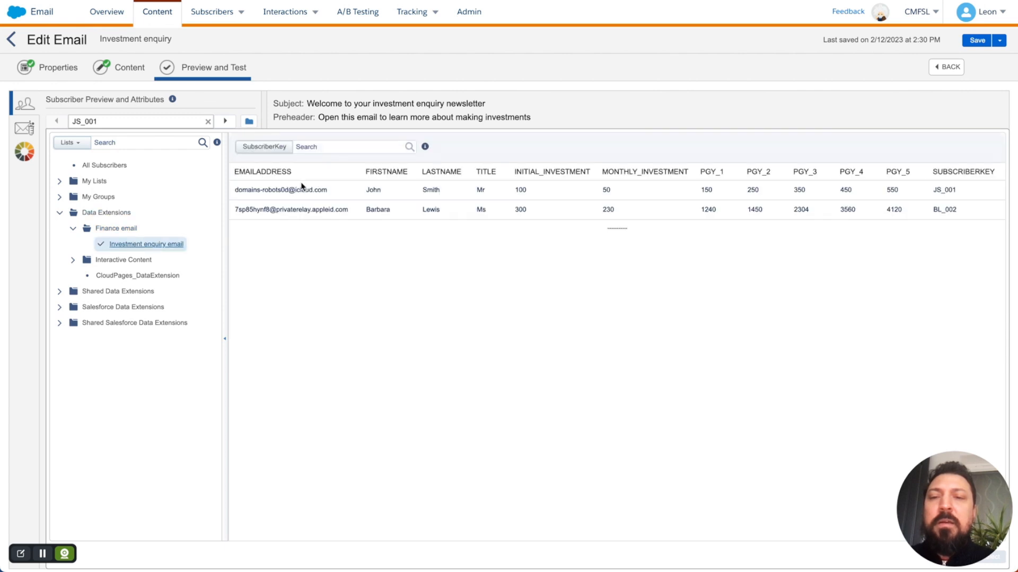
pyautogui.click(305, 191)
pyautogui.moveTo(924, 466); pyautogui.dragTo(923, 17)
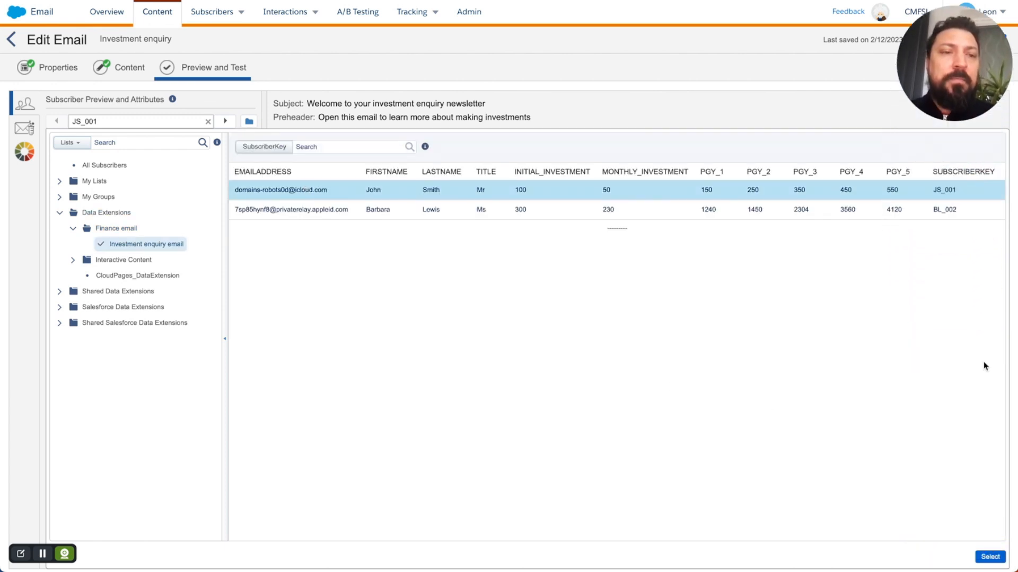
pyautogui.click(989, 556)
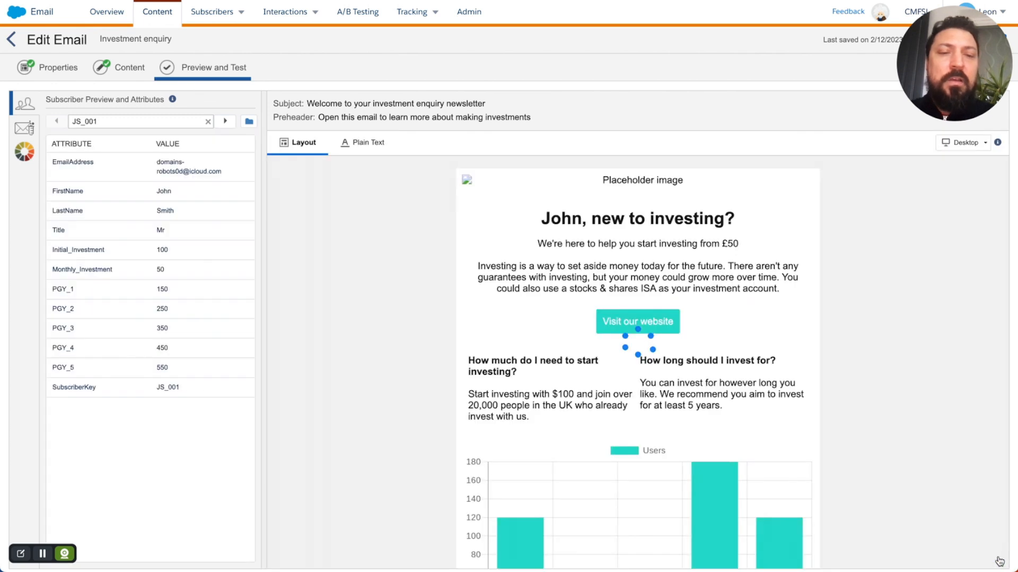
# Step: Highlight the personalised first name in the preview heading to verify it
pyautogui.doubleClick(559, 221)
pyautogui.click(164, 194)
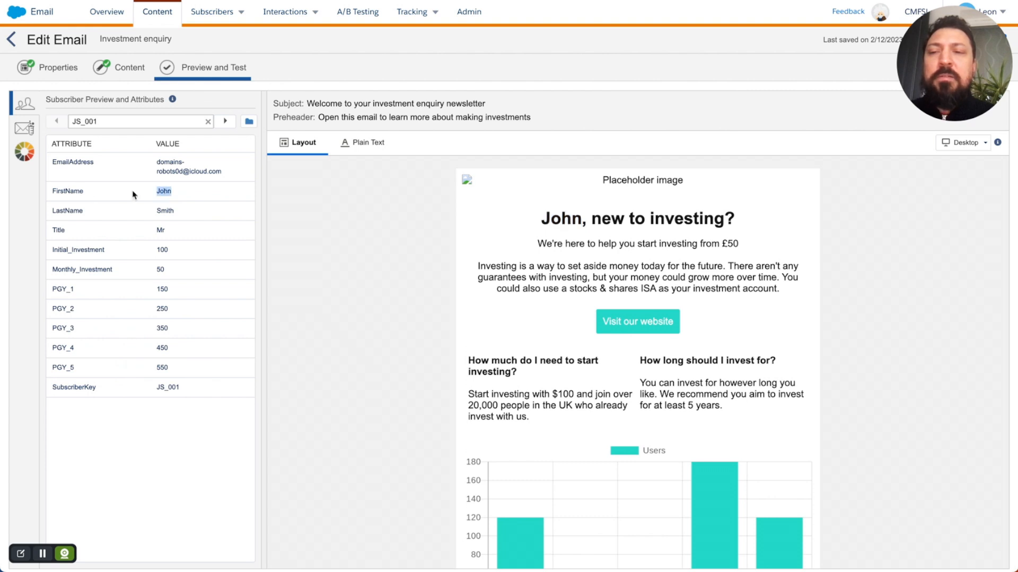
pyautogui.doubleClick(559, 221)
pyautogui.click(369, 237)
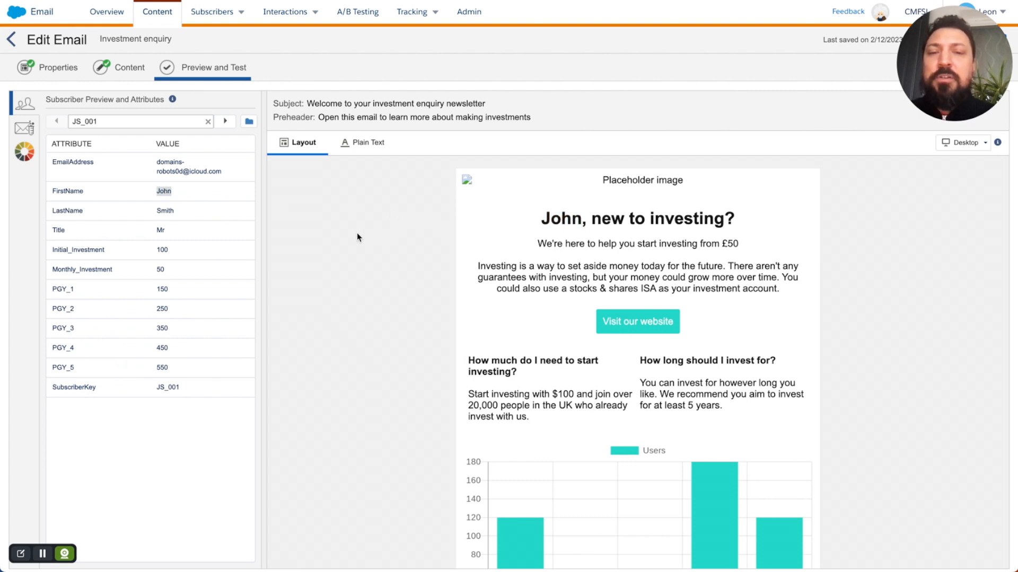
# Step: Send and confirm a one-recipient test of the email, then go back to Content Builder
pyautogui.click(26, 130)
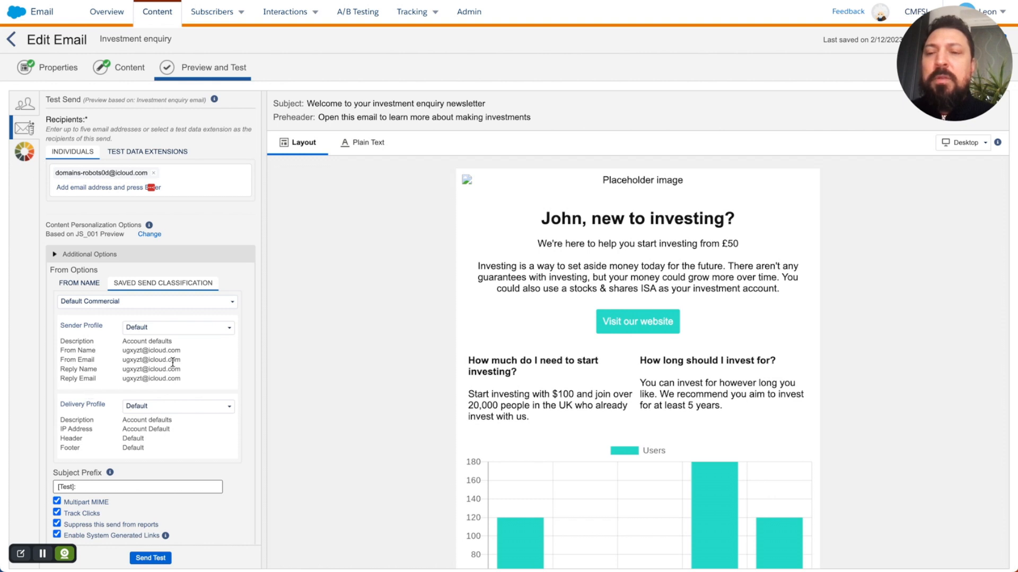
pyautogui.scroll(-1, 234, 359)
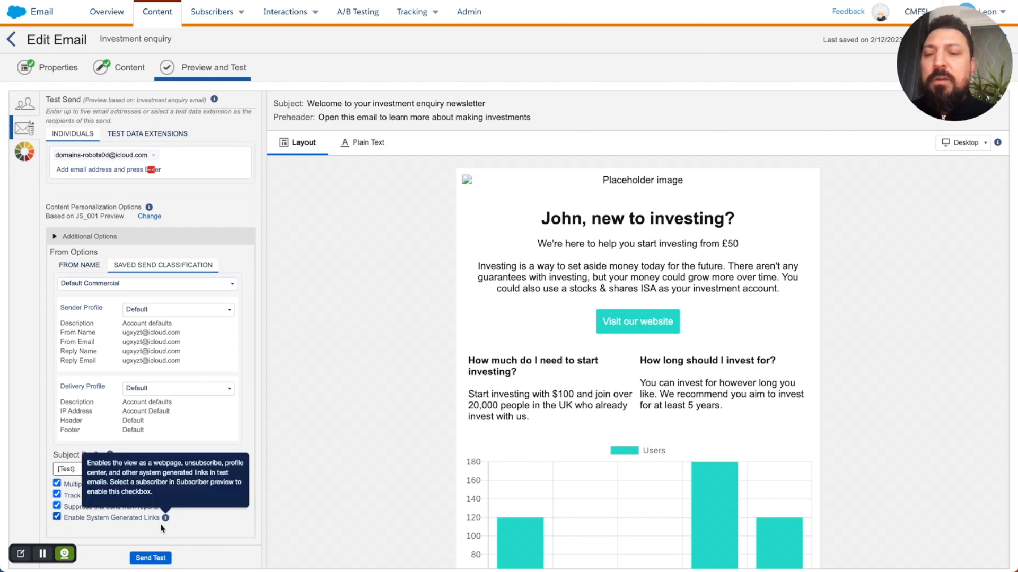
pyautogui.click(151, 558)
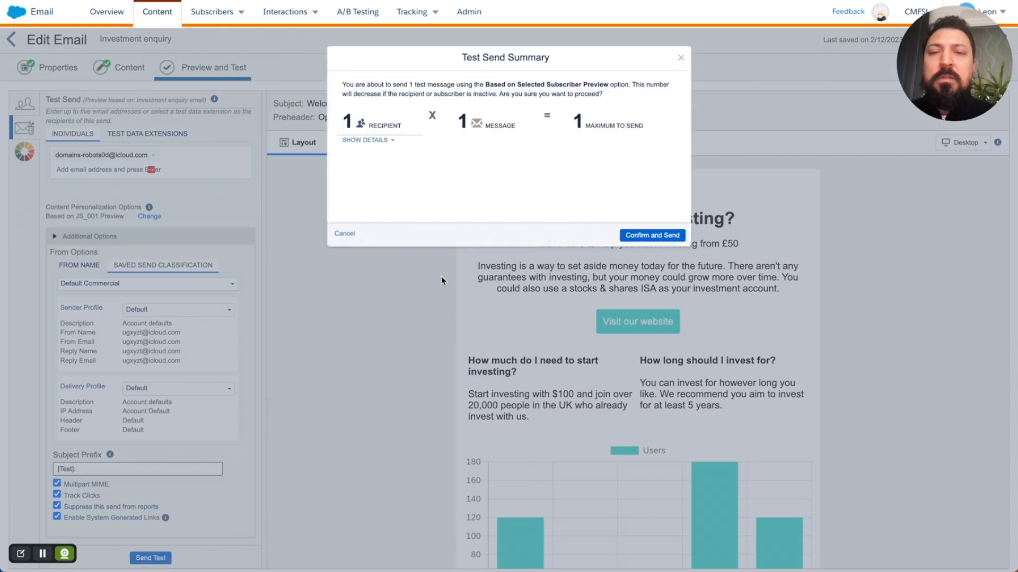
pyautogui.click(652, 236)
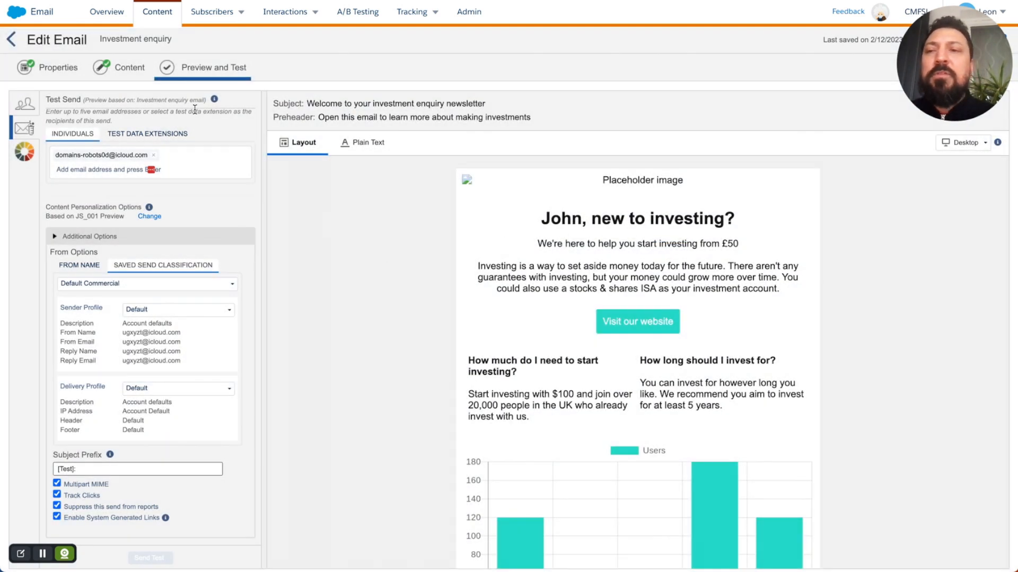
pyautogui.click(12, 39)
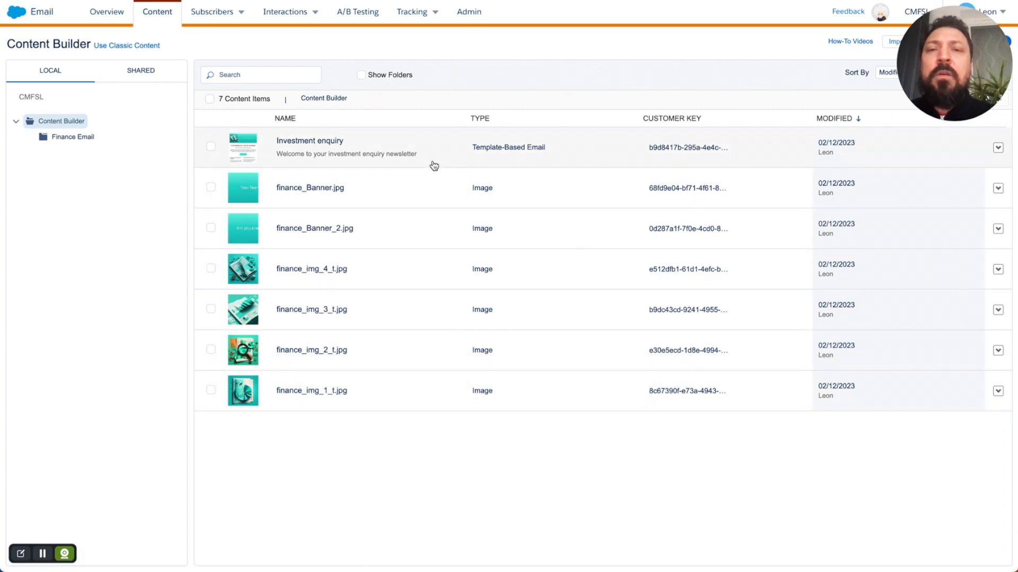
# Step: Open Tracking's Test Send Emails folder and highlight the Investment enquiry job's Scheduled status
pyautogui.moveTo(418, 16)
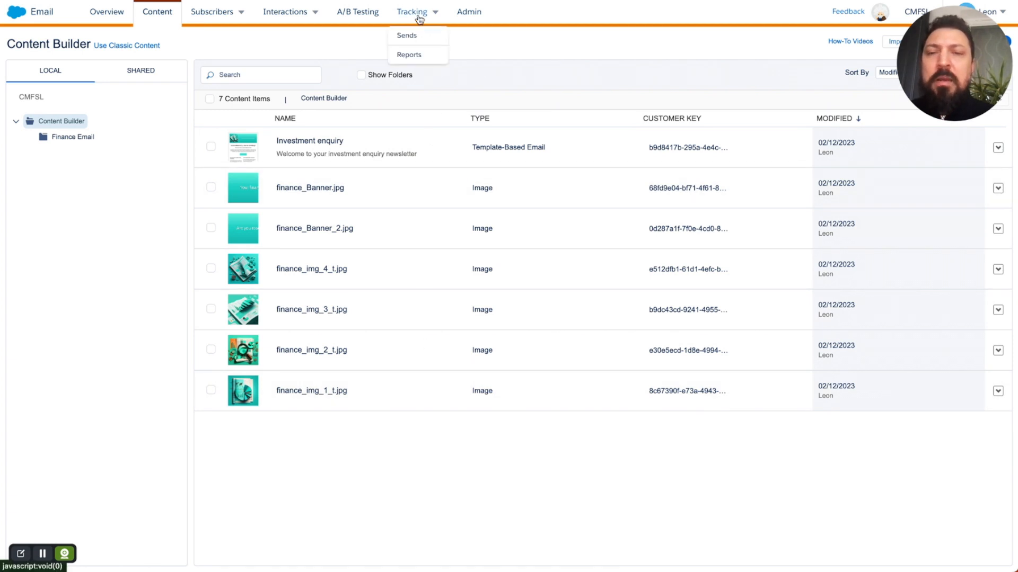
pyautogui.click(419, 19)
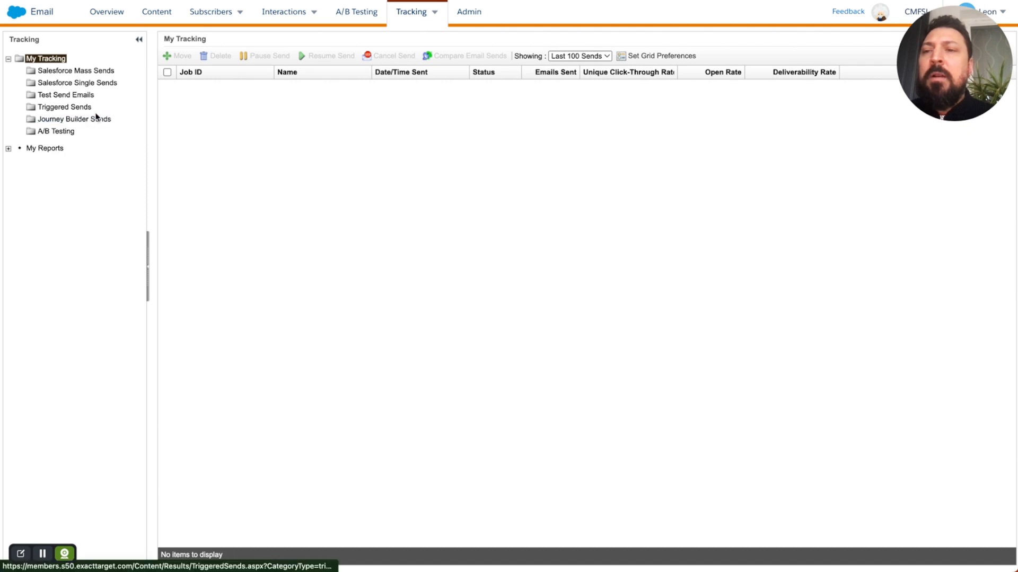
pyautogui.click(75, 96)
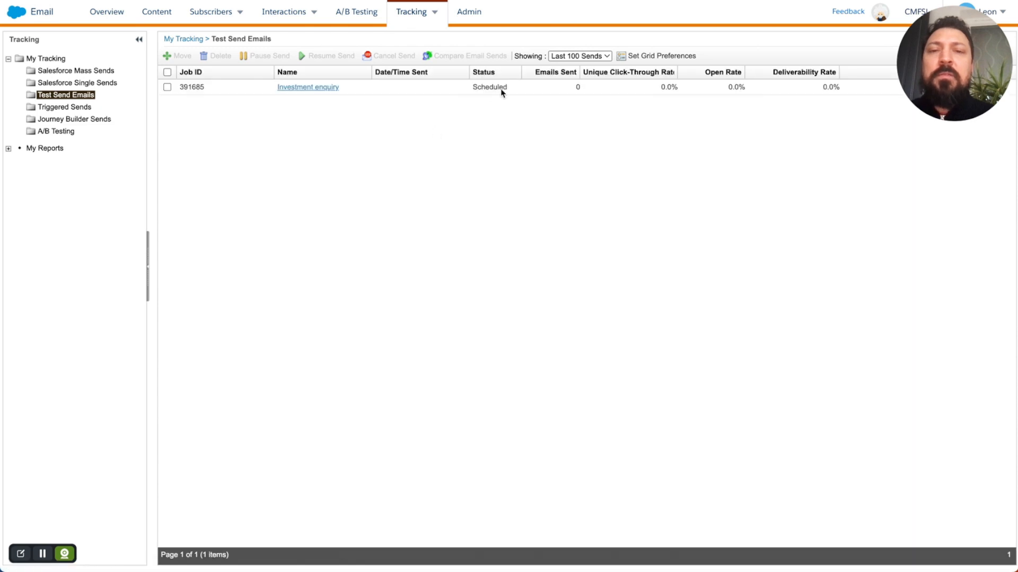
pyautogui.doubleClick(502, 89)
pyautogui.click(501, 89)
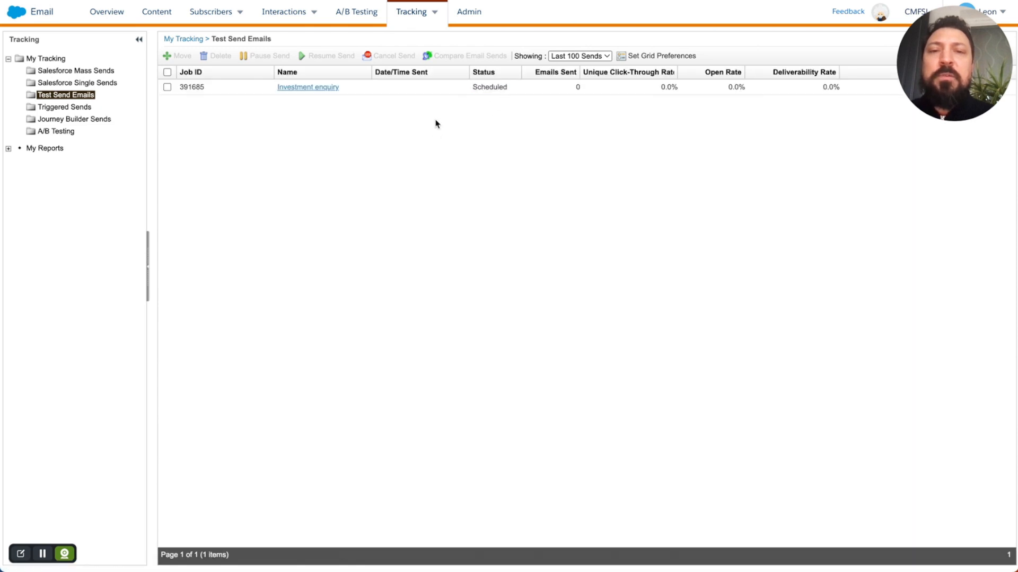